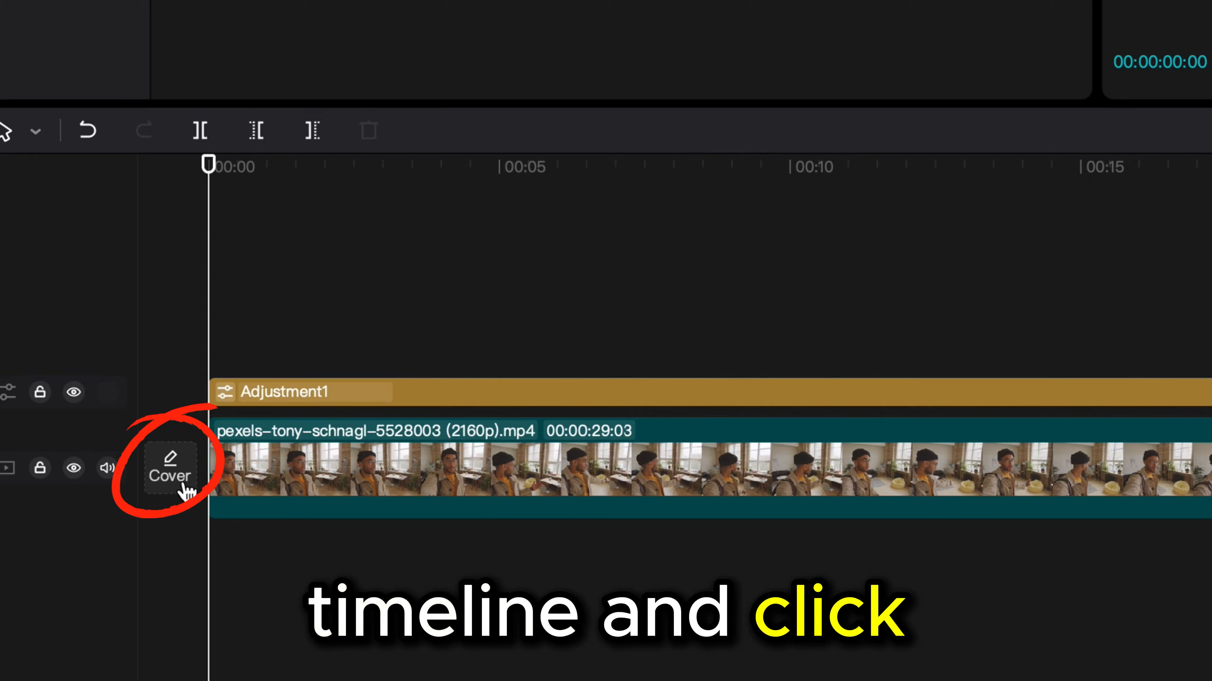
- Open the cover selection dialog for the video track and glance at the local image option
left_click(183, 489)
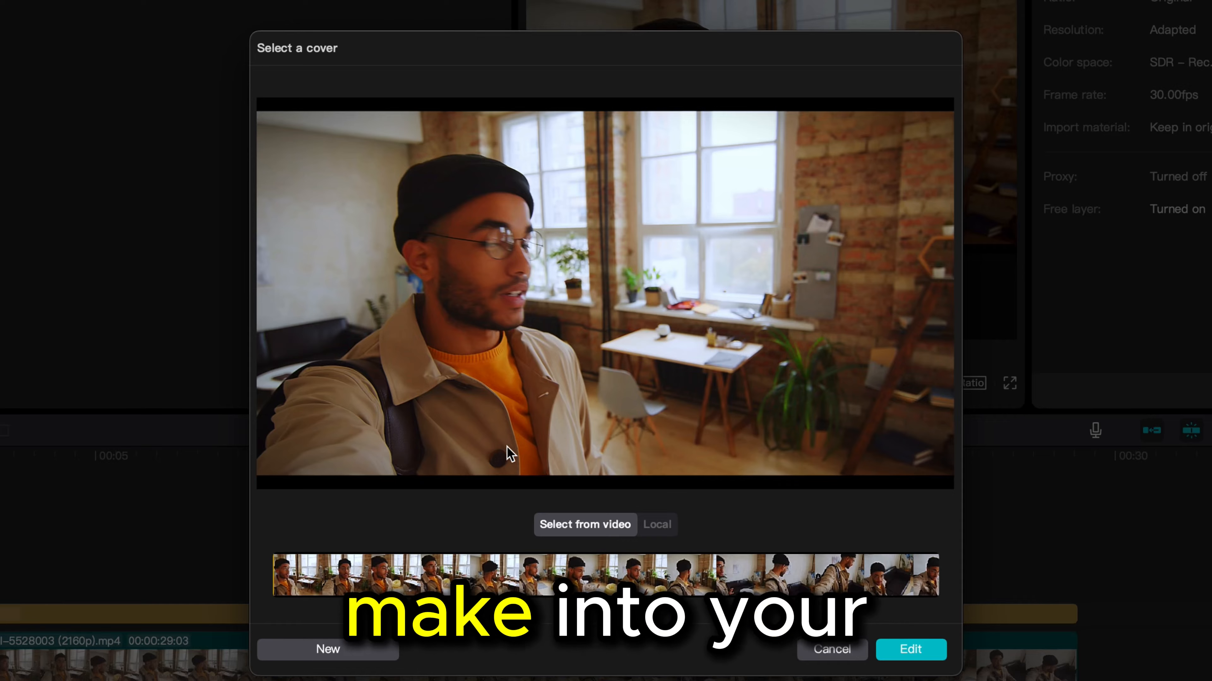
left_click(667, 530)
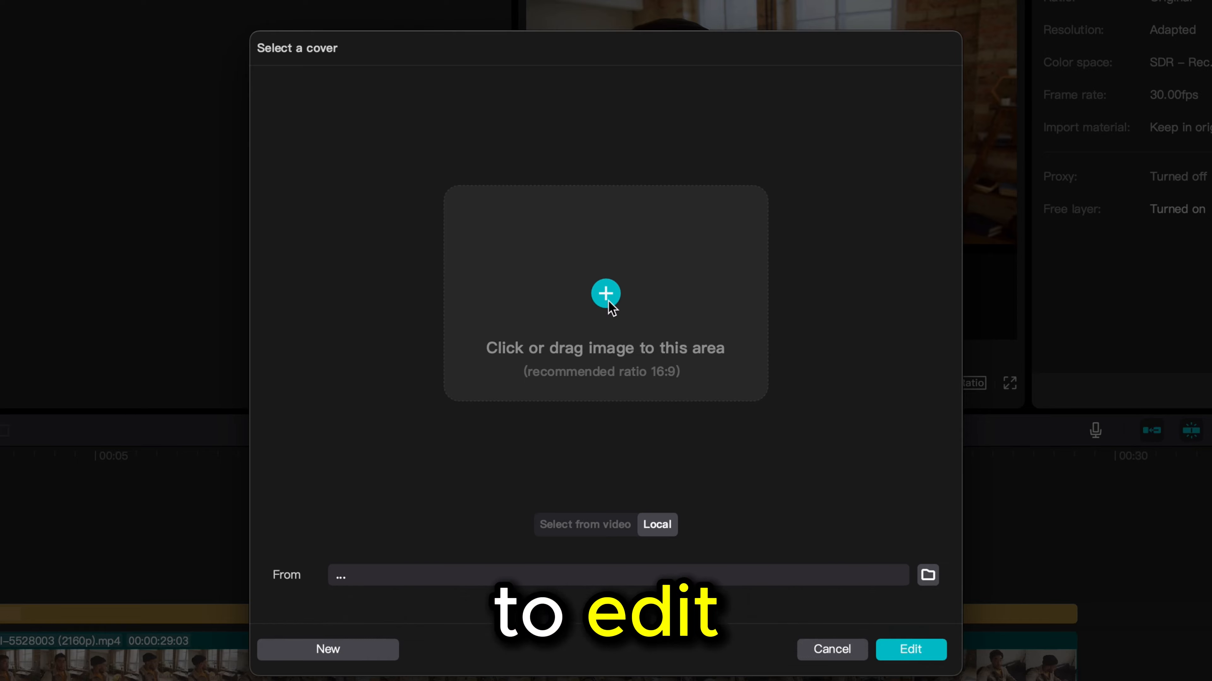
left_click(594, 522)
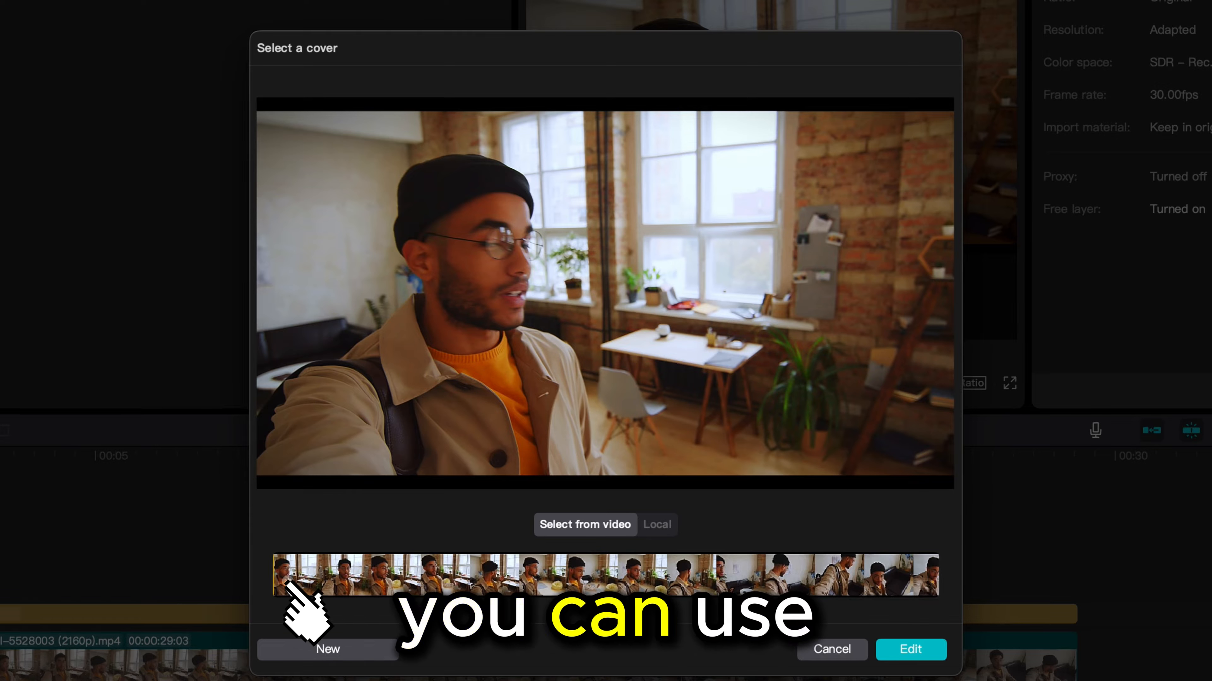
- Pick an early frame from the video strip as the cover and open it in the cover editor
left_click(323, 590)
left_click_drag(323, 589, 357, 585)
left_click(352, 575)
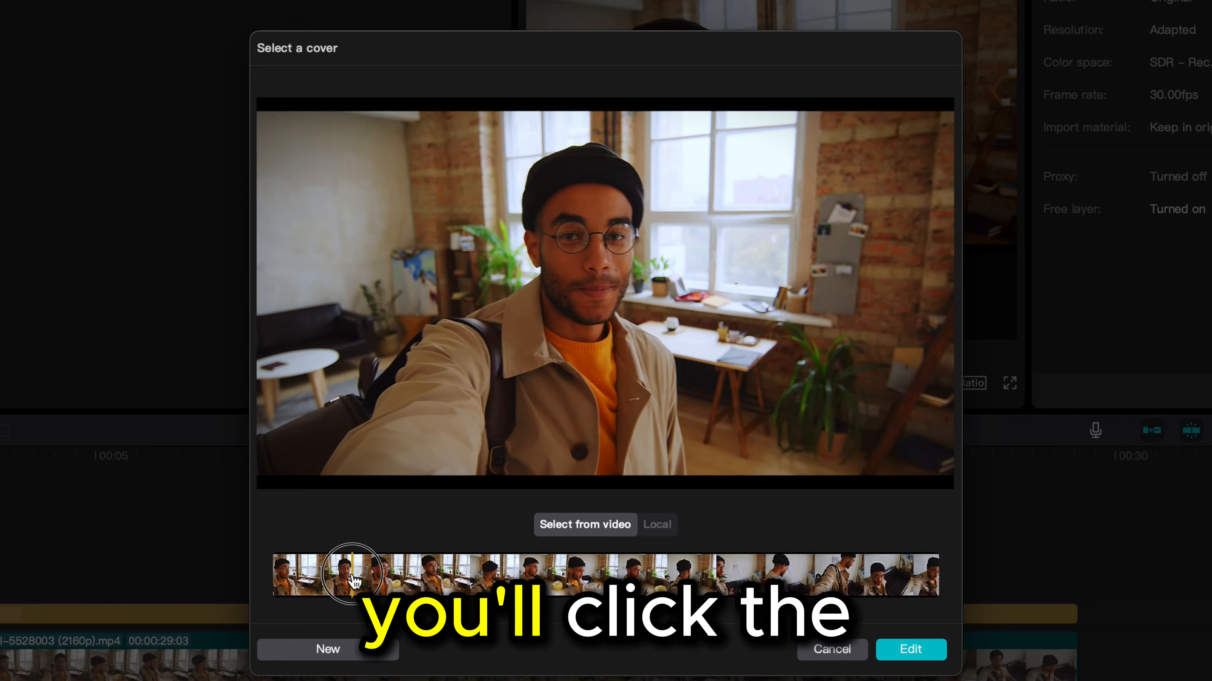
left_click(360, 578)
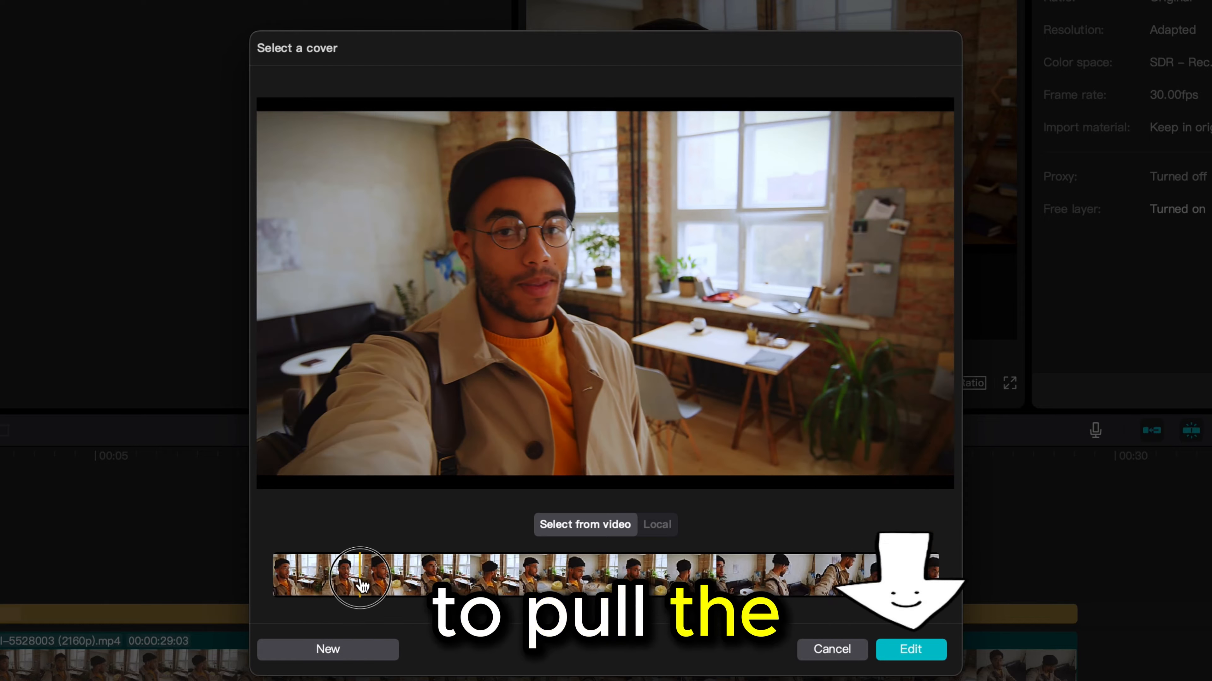
left_click(910, 650)
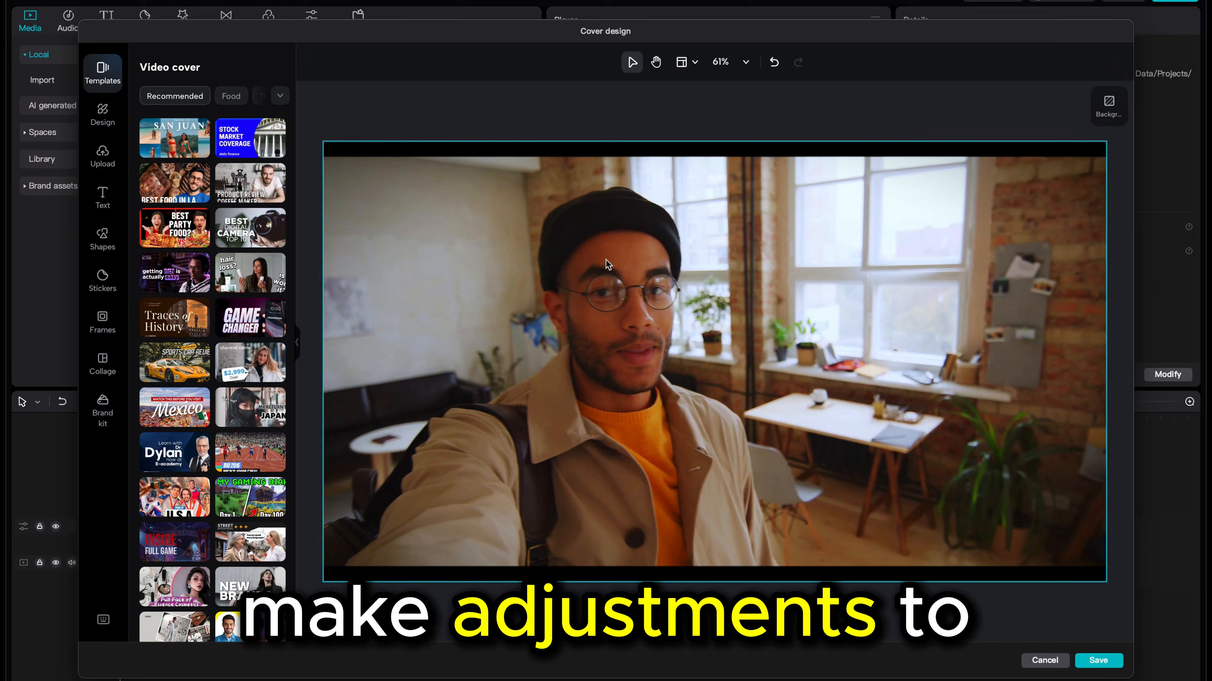
- Stretch the cover image slightly vertically so it fills the canvas
left_click(647, 295)
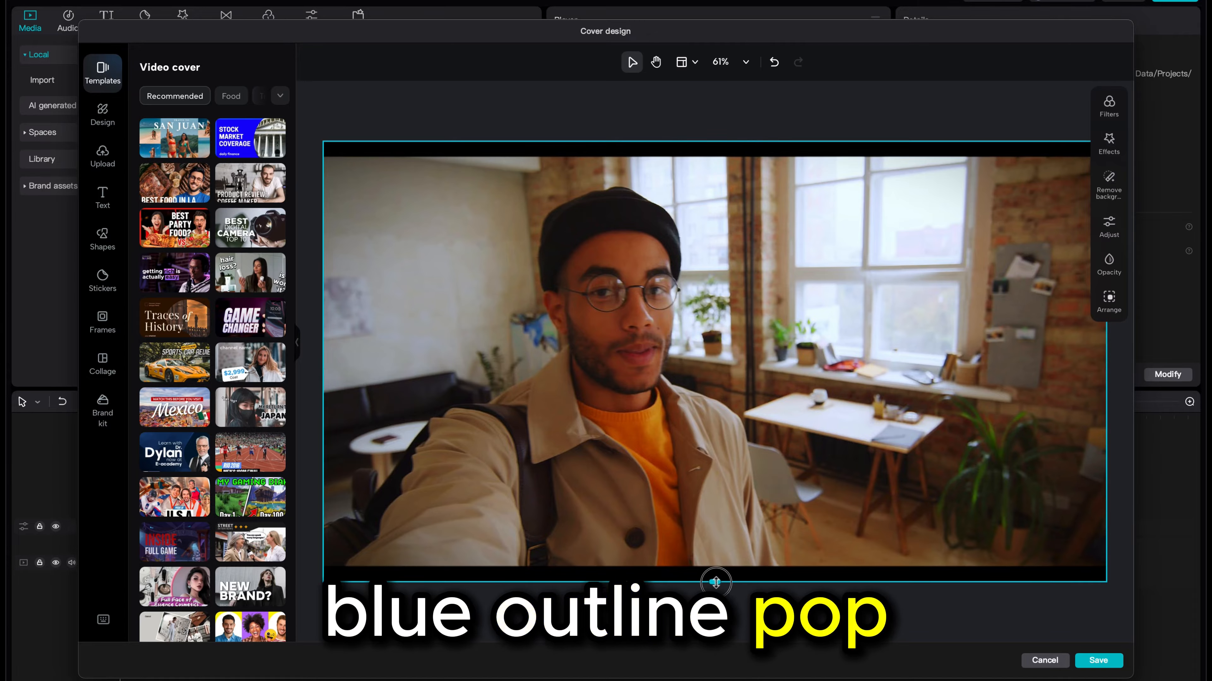
left_click_drag(714, 590, 716, 601)
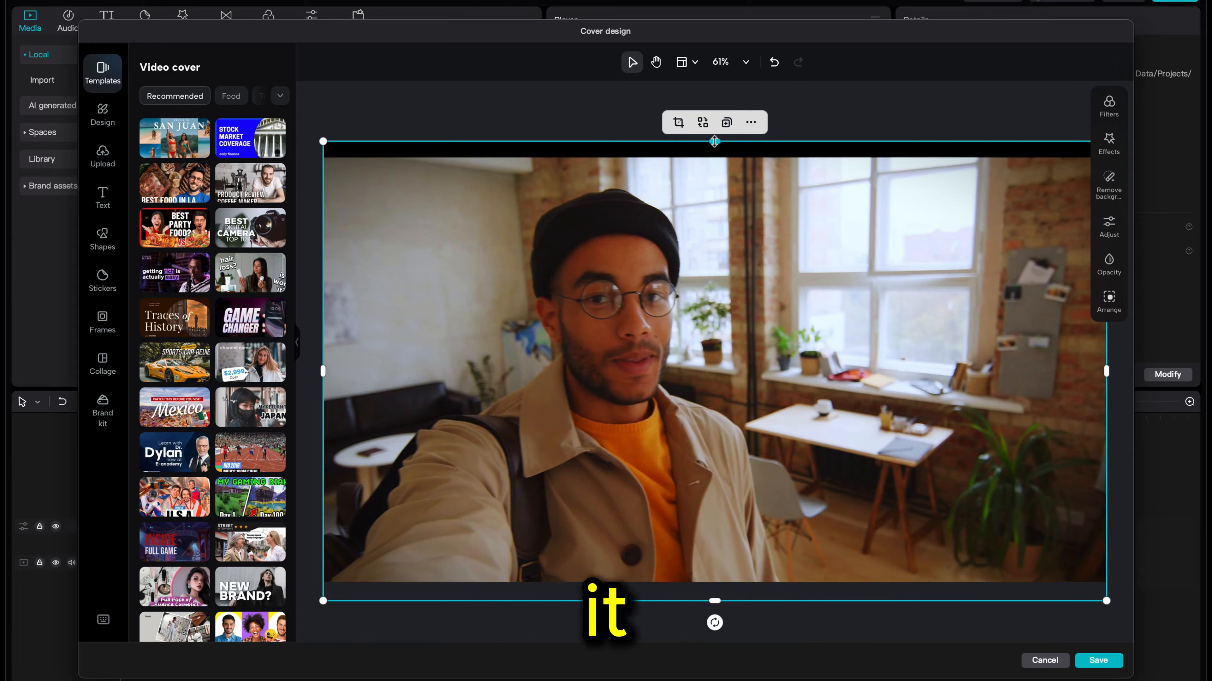
left_click_drag(715, 136, 715, 127)
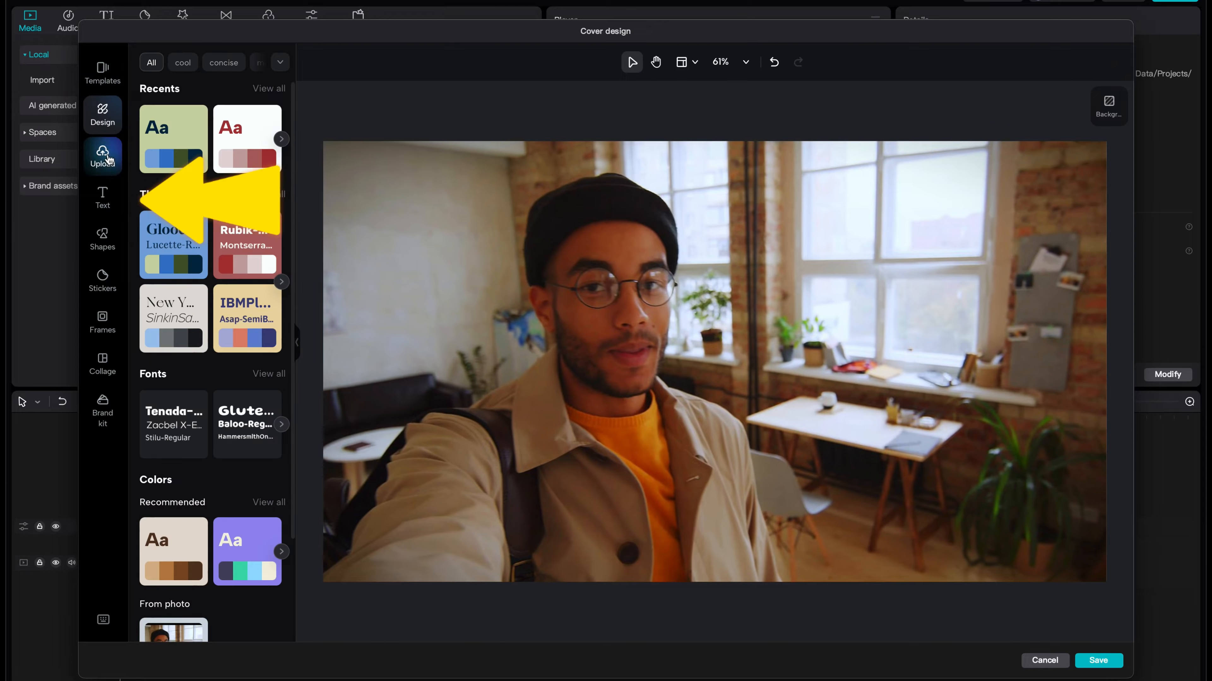
- Add the 'okay.' text preset and move it to the upper right of the cover
left_click(104, 193)
scroll(217, 242, "down", 3)
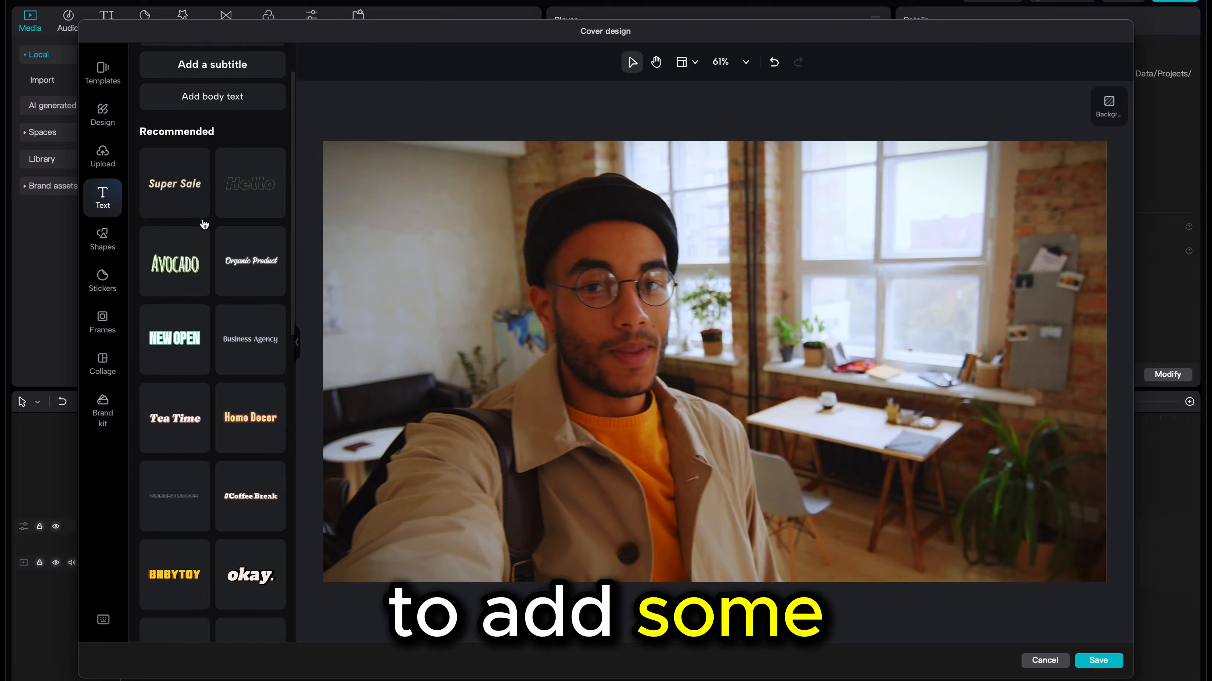
scroll(219, 238, "down", 10)
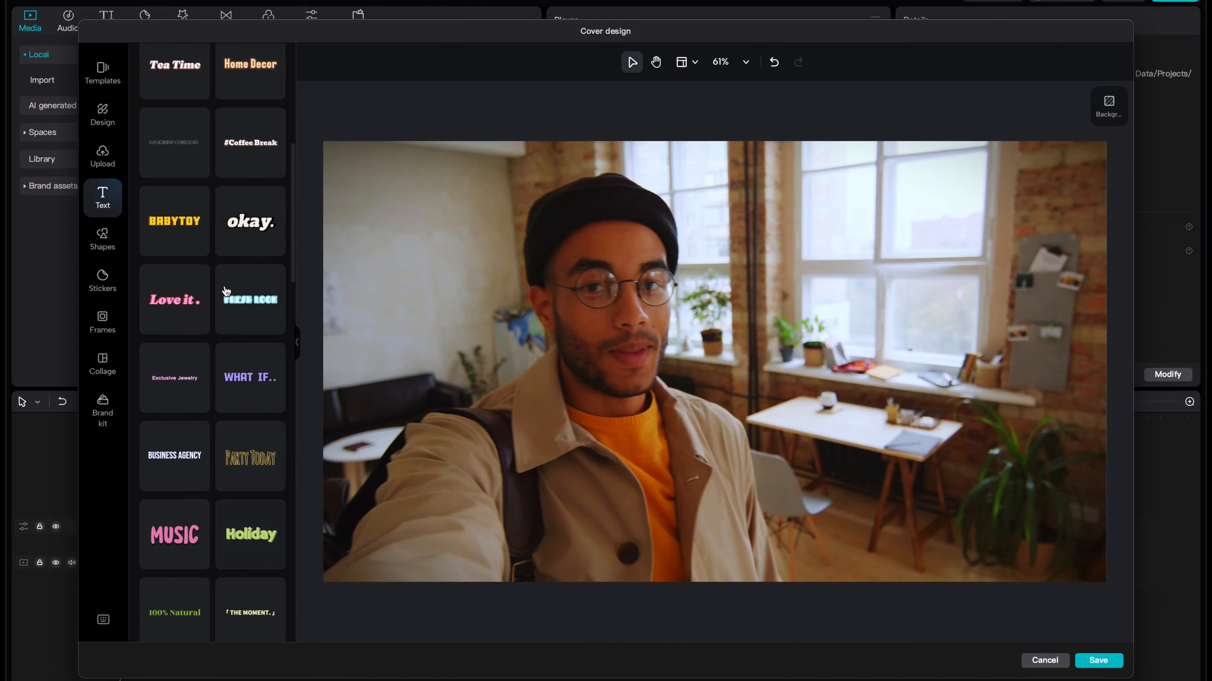
left_click(236, 226)
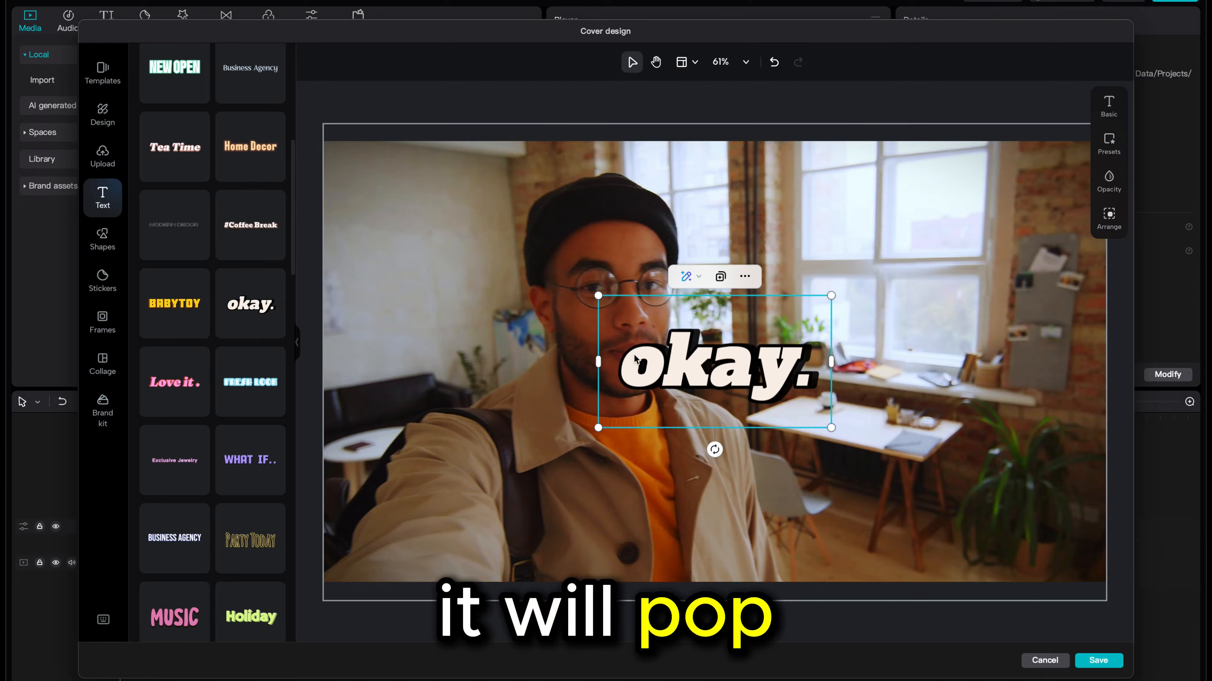
left_click_drag(681, 365, 818, 251)
- Replace the preset text with 'Remodeling My Apartment', breaking the line before 'Apartment'
double_click(819, 251)
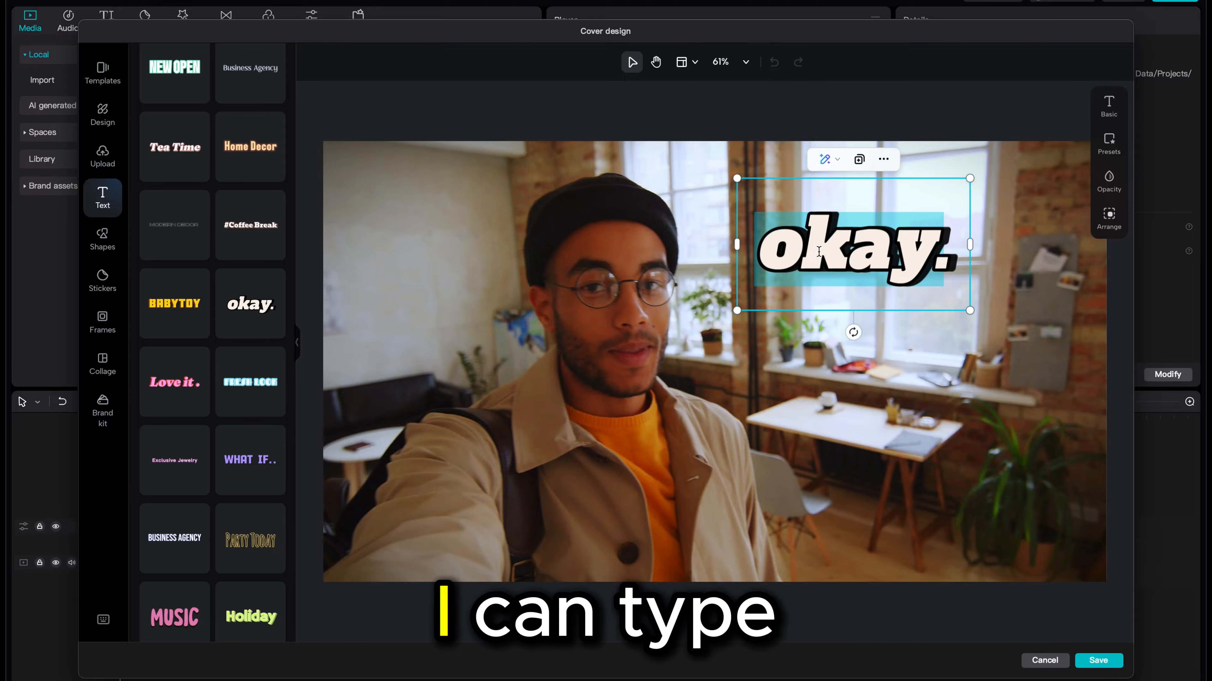
type("Remodeling My")
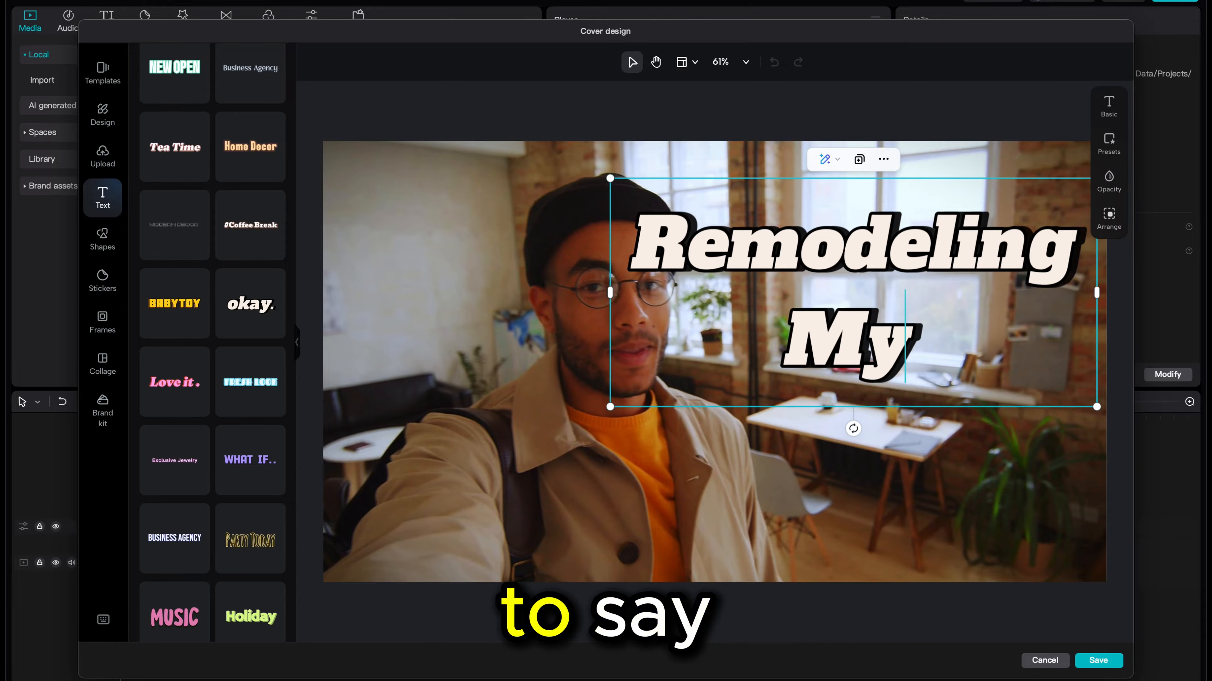
key("Return")
type("Apartment")
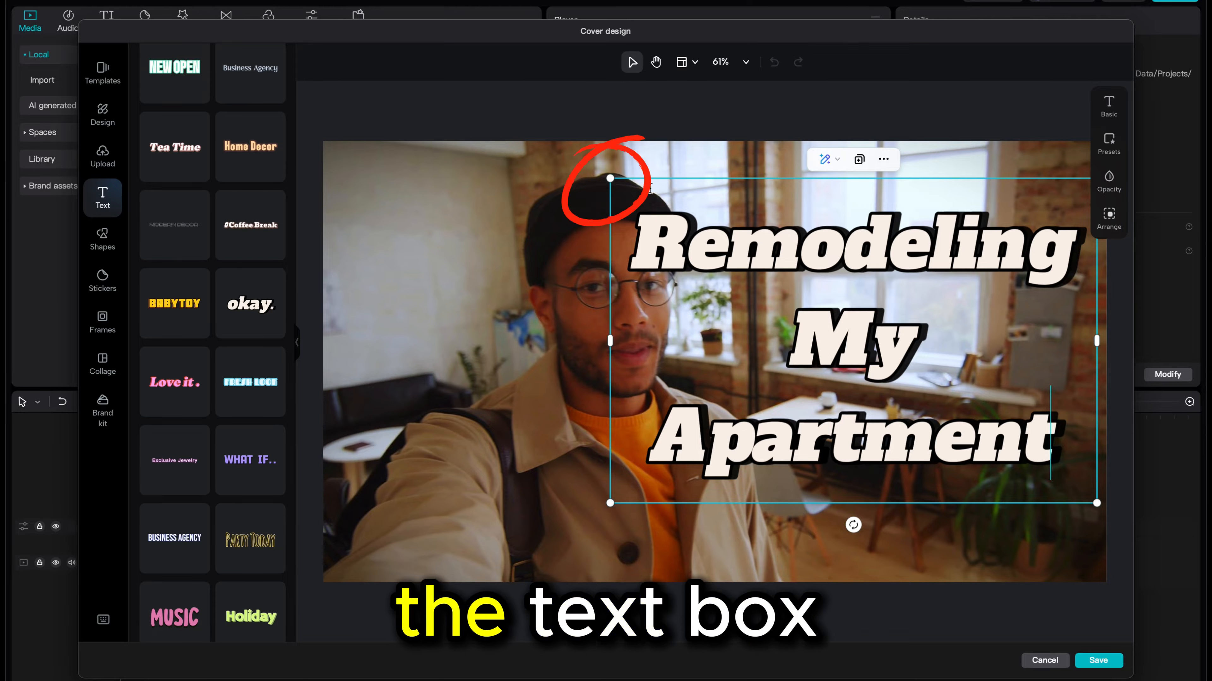
- Shrink the title slightly and rotate it about 10 degrees
left_click_drag(612, 180, 650, 197)
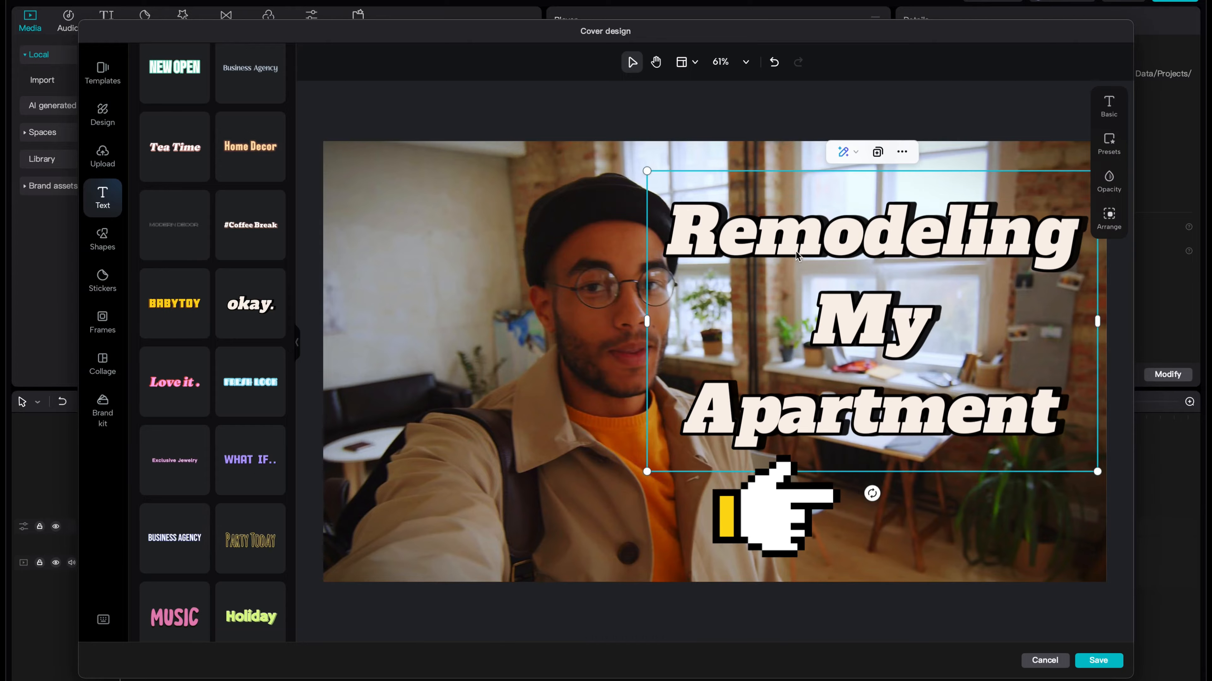
left_click_drag(871, 493, 839, 490)
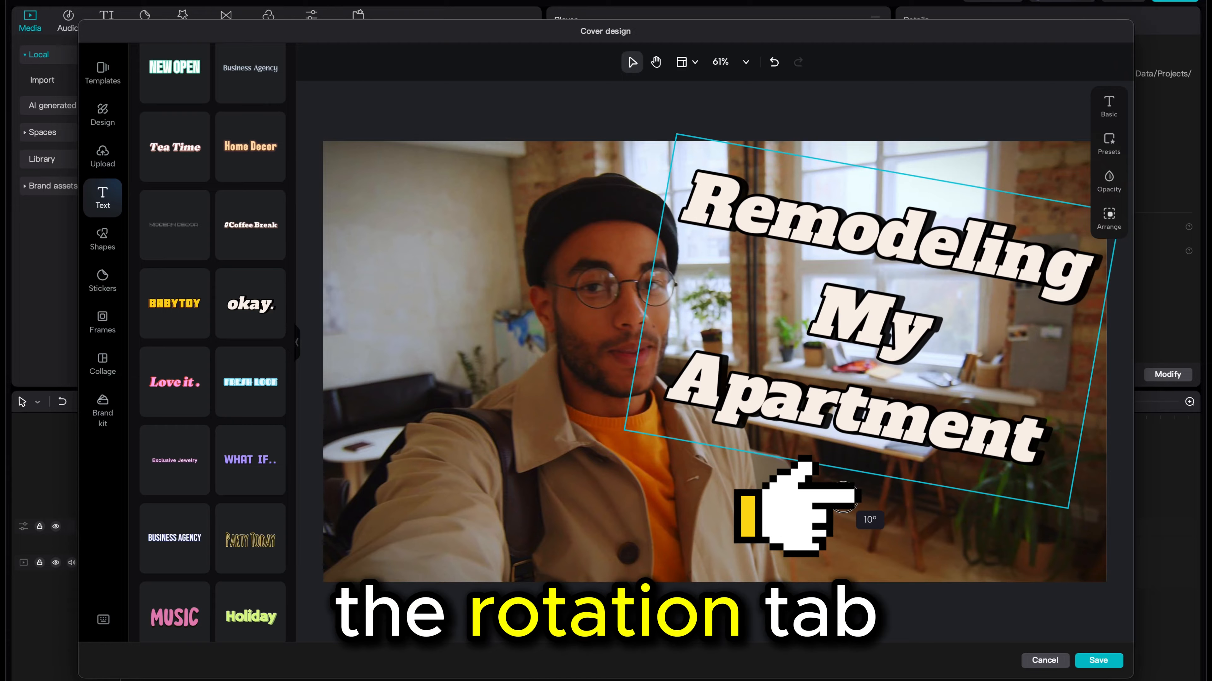
left_click_drag(852, 328, 849, 320)
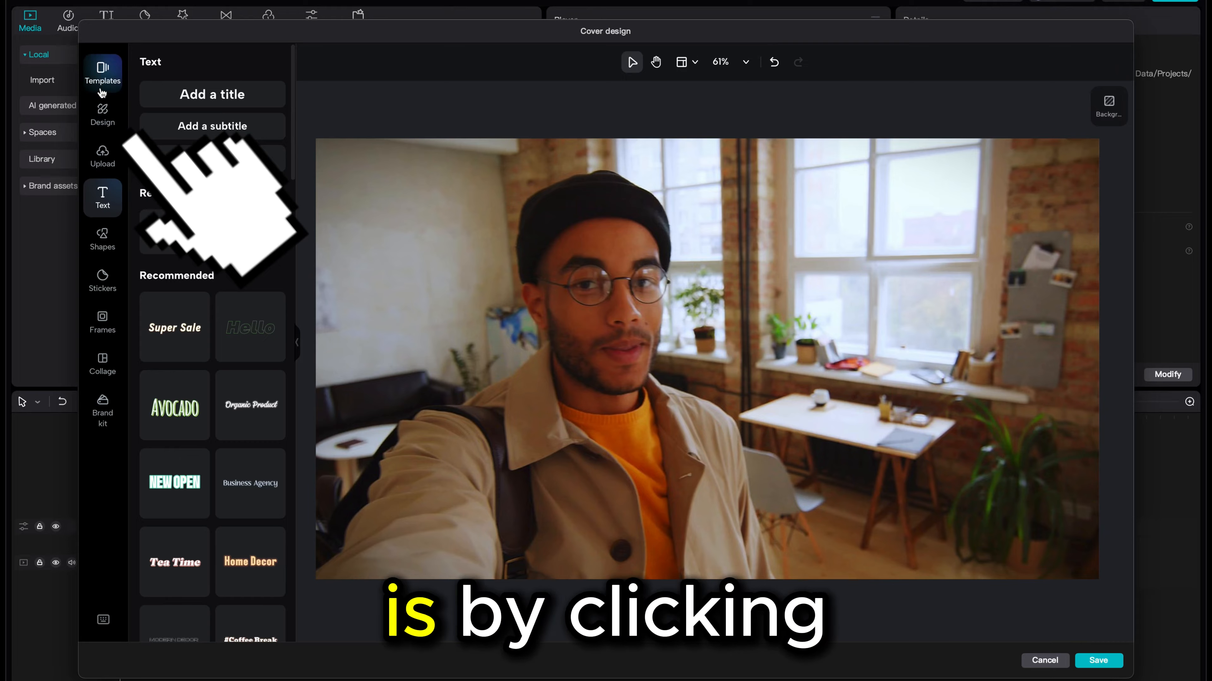
- Apply the Chinoz / Montserrat font pairing from the Design fonts to the title
left_click(102, 119)
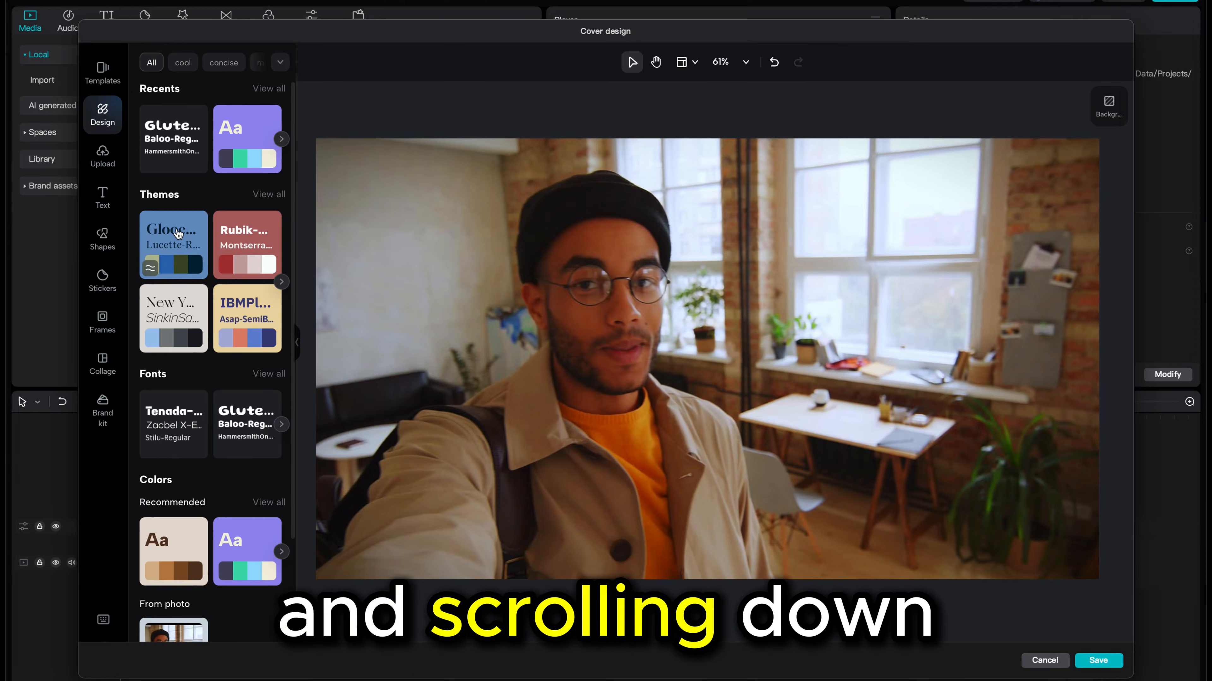
scroll(228, 205, "down", 2)
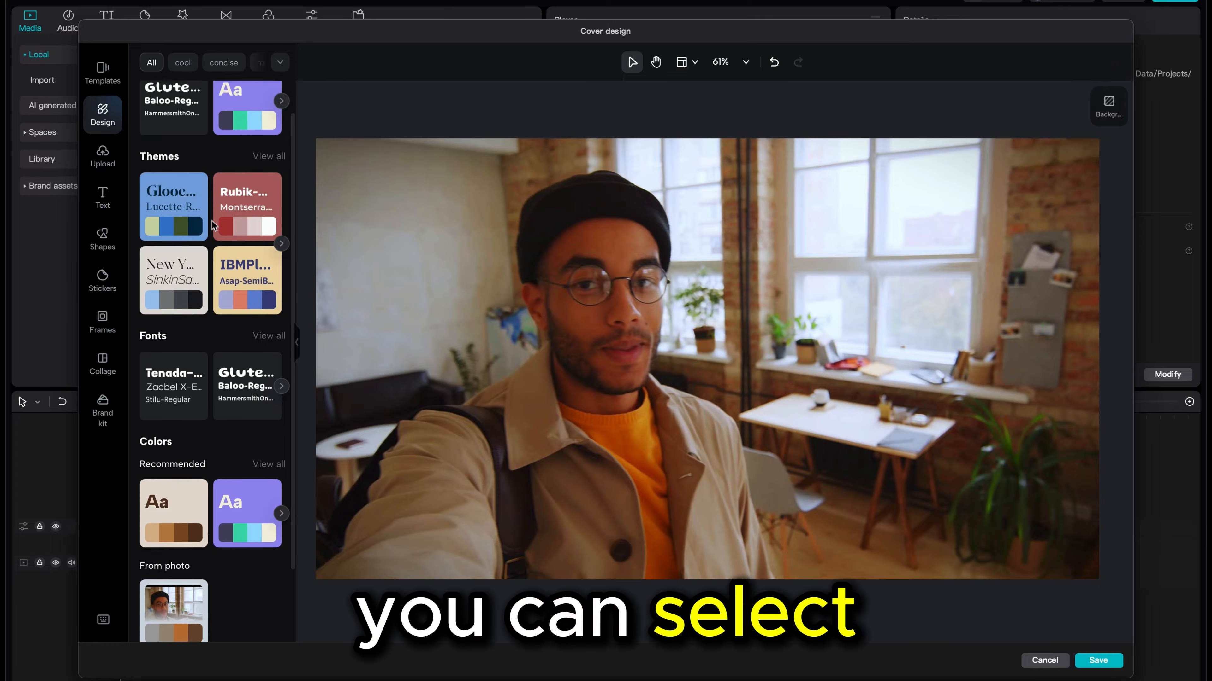
scroll(207, 255, "up", 2)
left_click(240, 414)
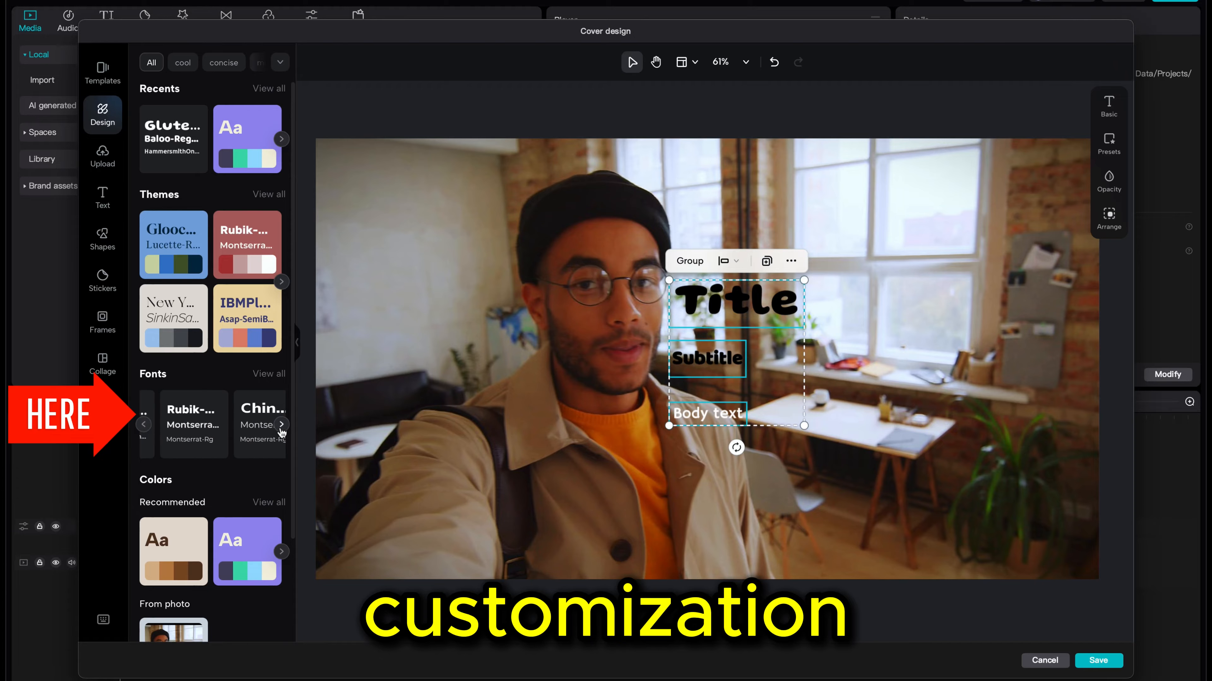
left_click(246, 428)
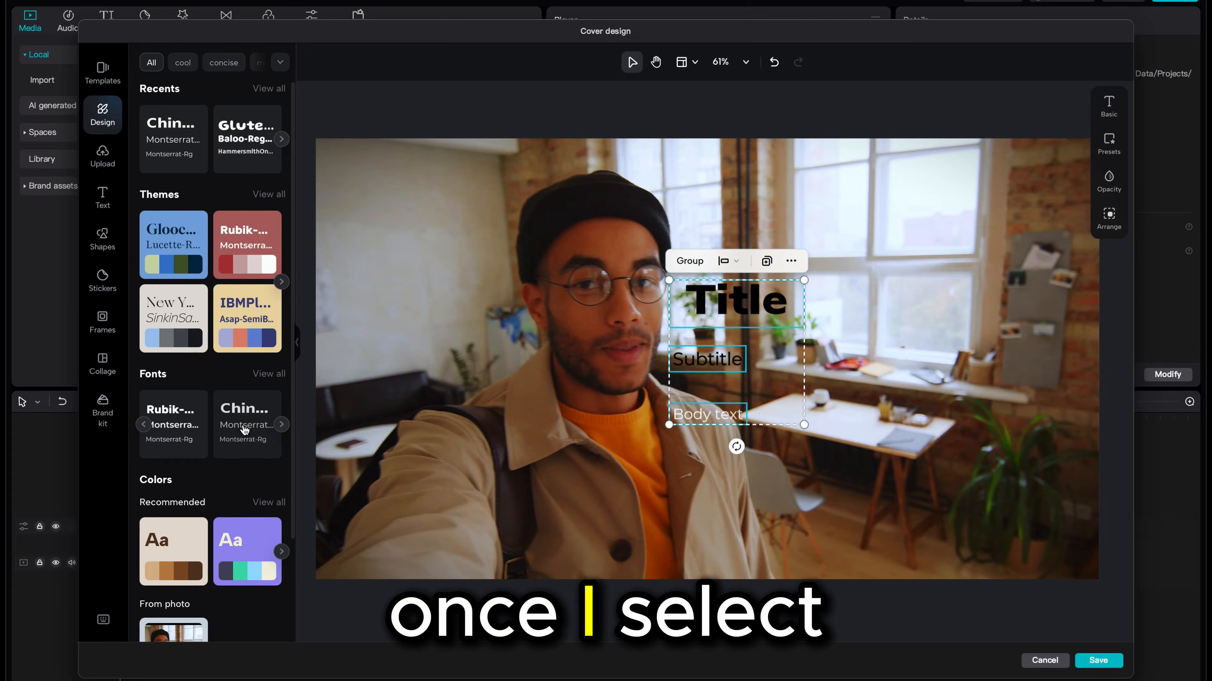
left_click(283, 425)
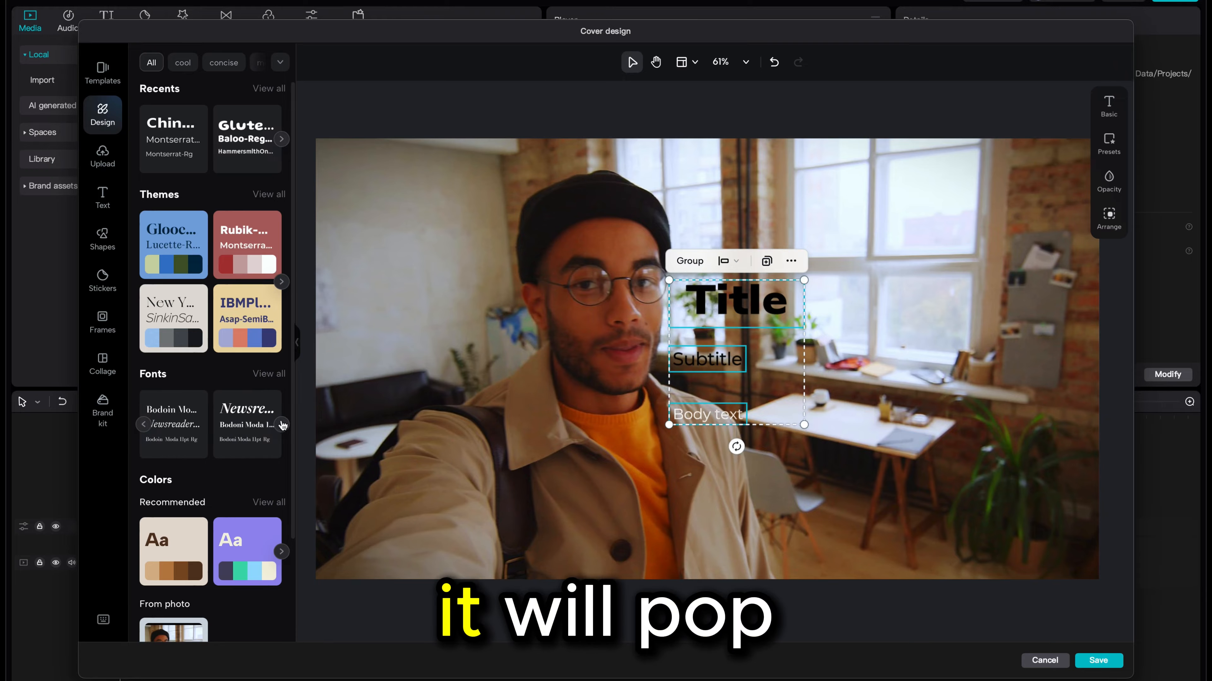
left_click(239, 421)
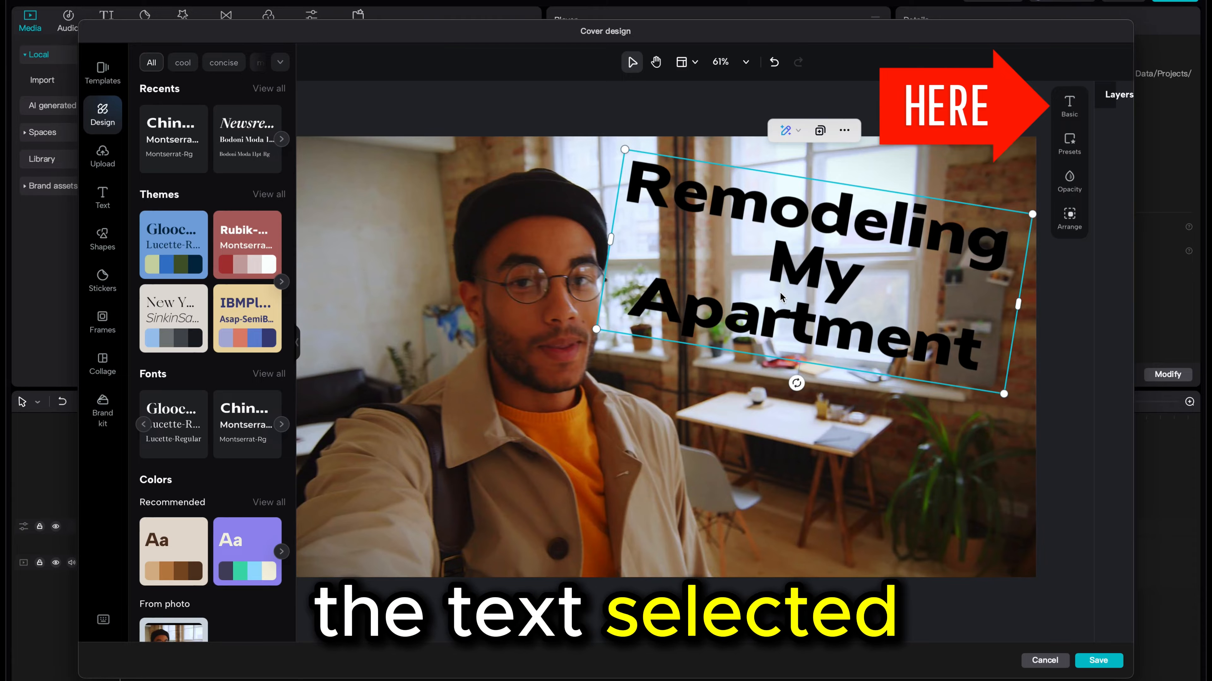
- Open the title's basic text settings, keep it bold, and add a black shadow
left_click(1069, 104)
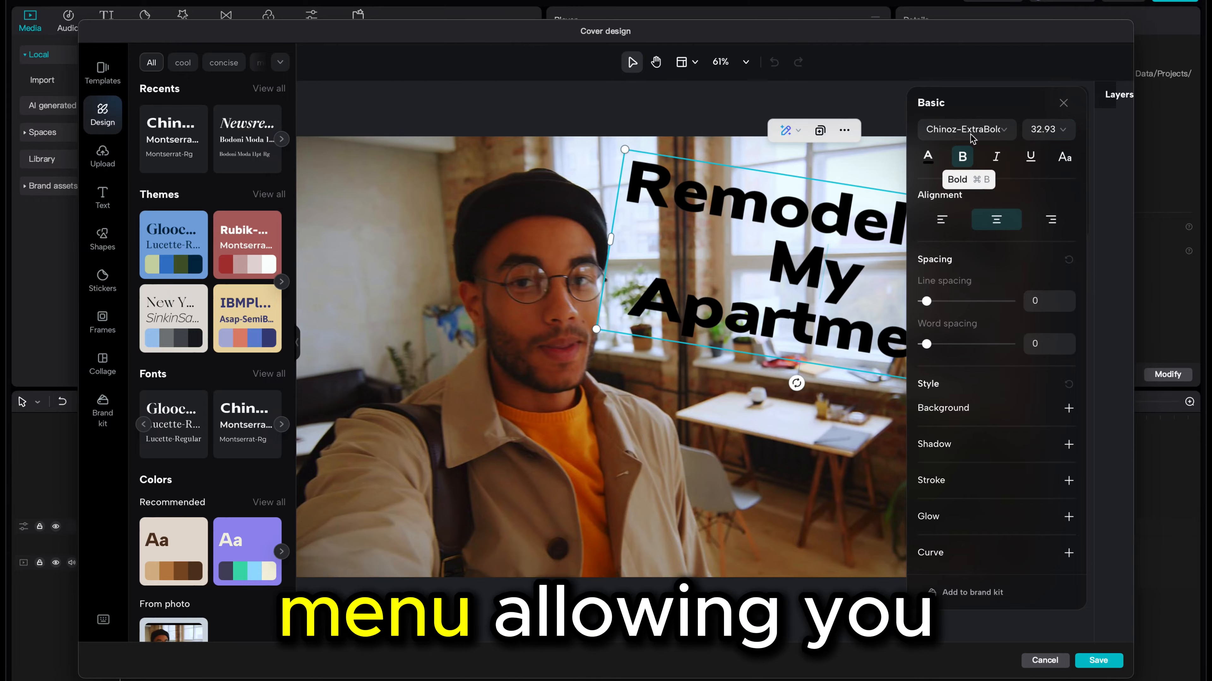
left_click(964, 156)
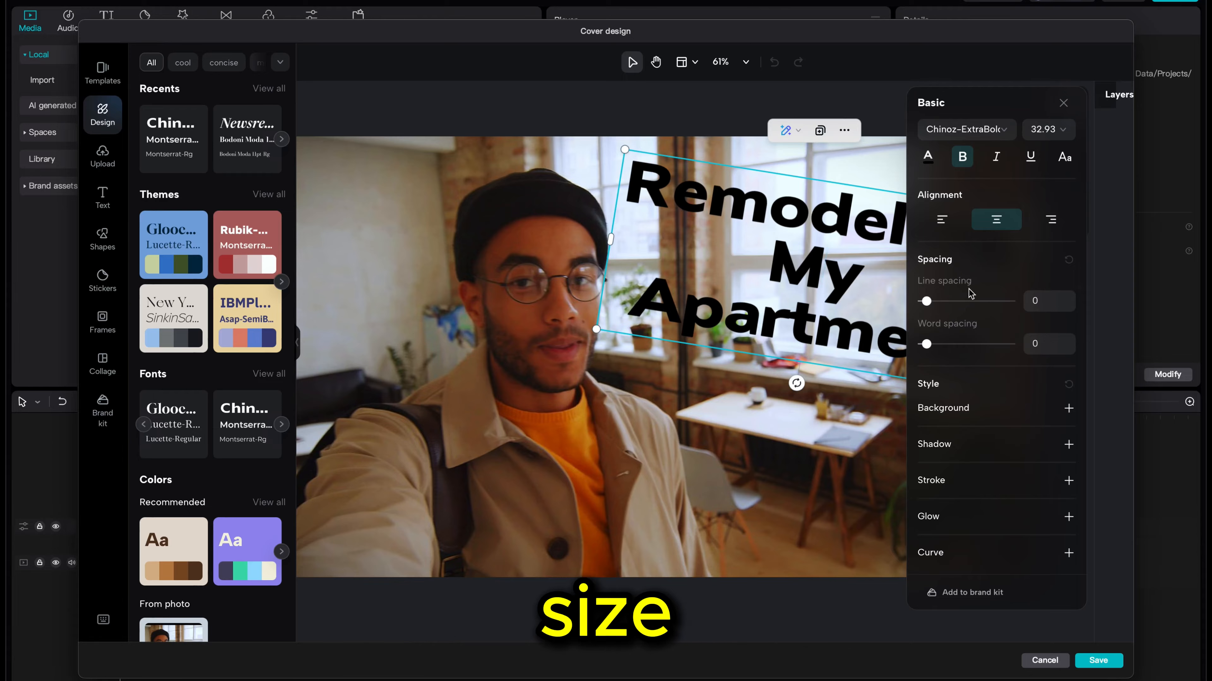
left_click(1067, 409)
left_click(1069, 430)
left_click(1069, 444)
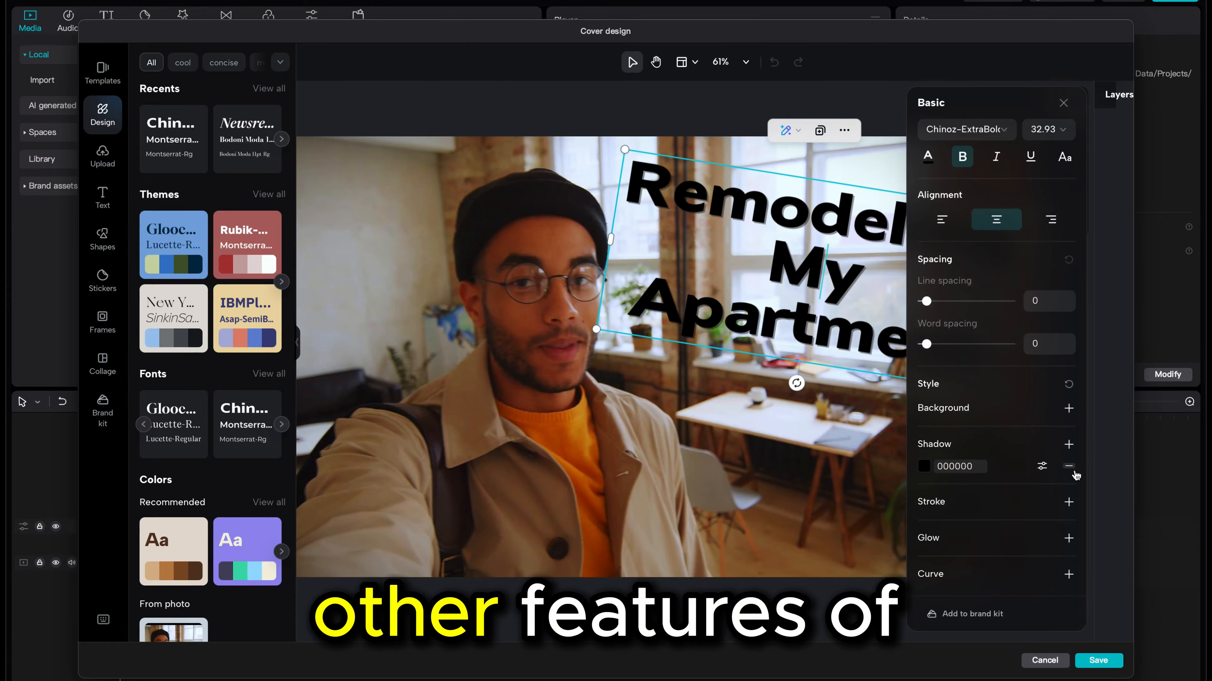
- Add a stroke to the title and set the stroke colour to white
left_click(1068, 502)
left_click(924, 523)
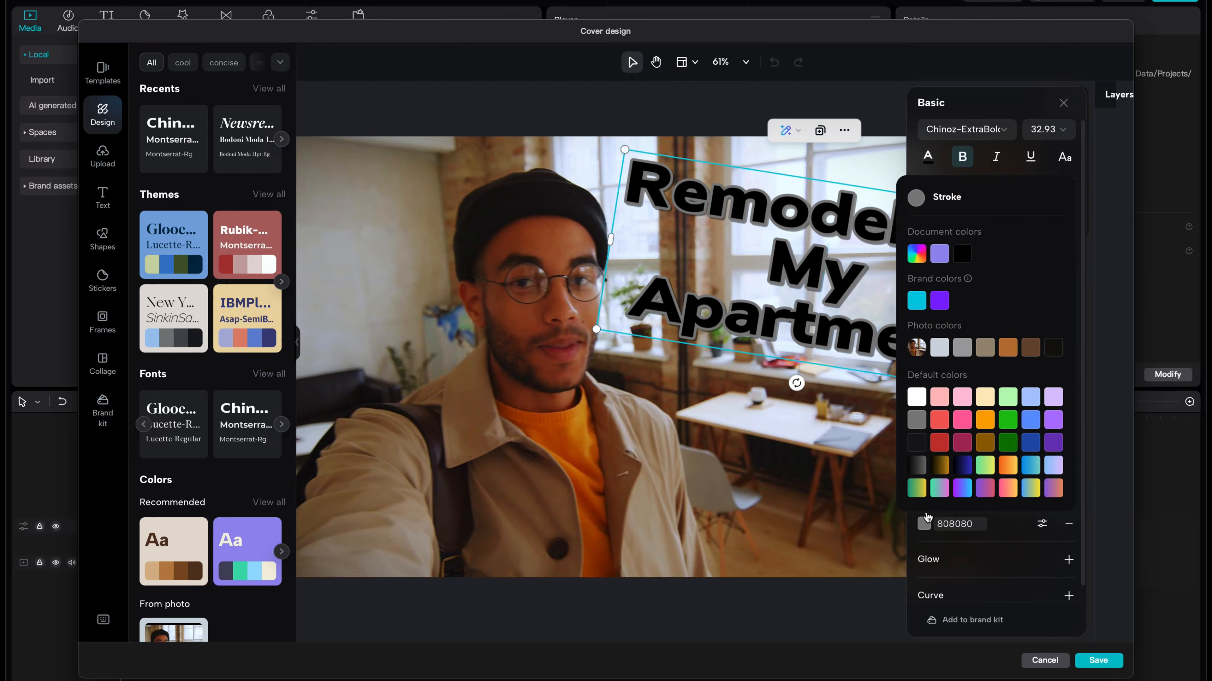
left_click(917, 396)
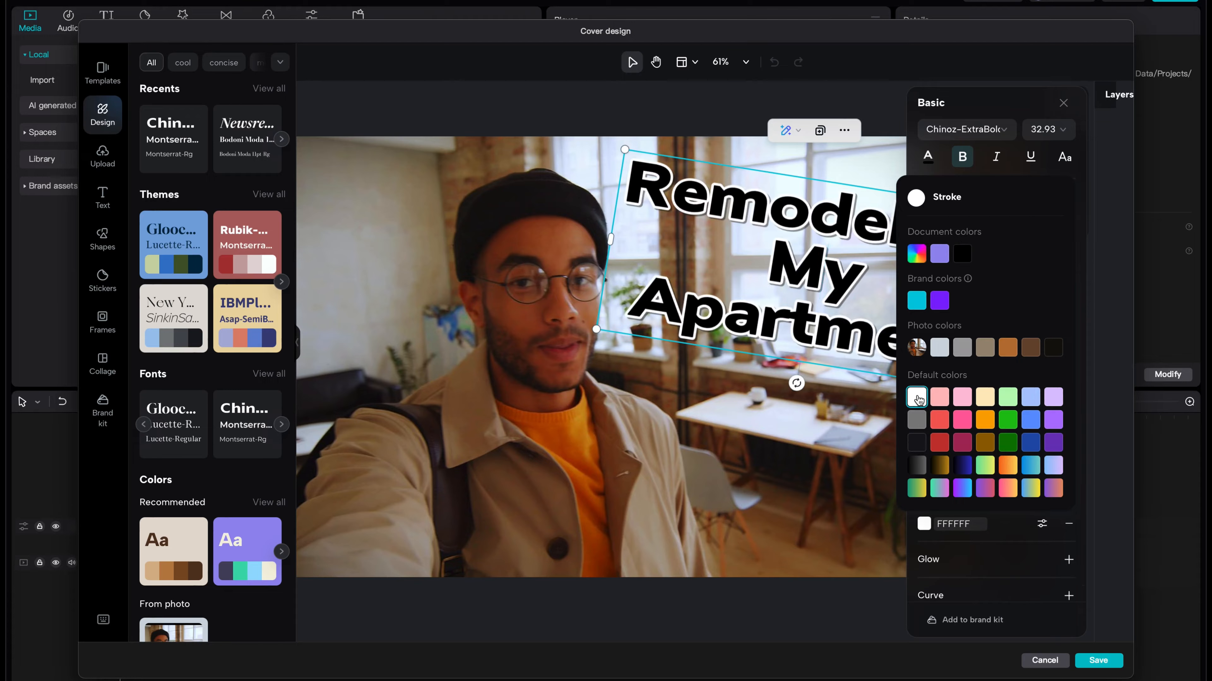
left_click(1024, 523)
- Set the title's text colour to white
left_click(928, 157)
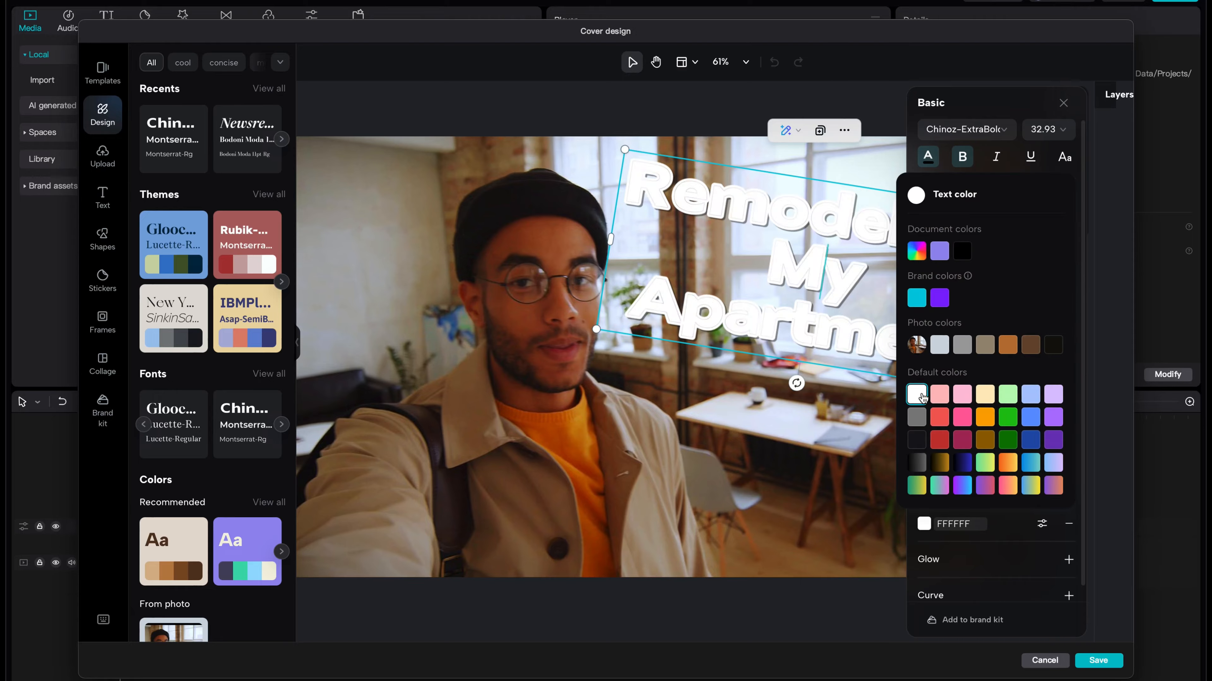
left_click(1042, 529)
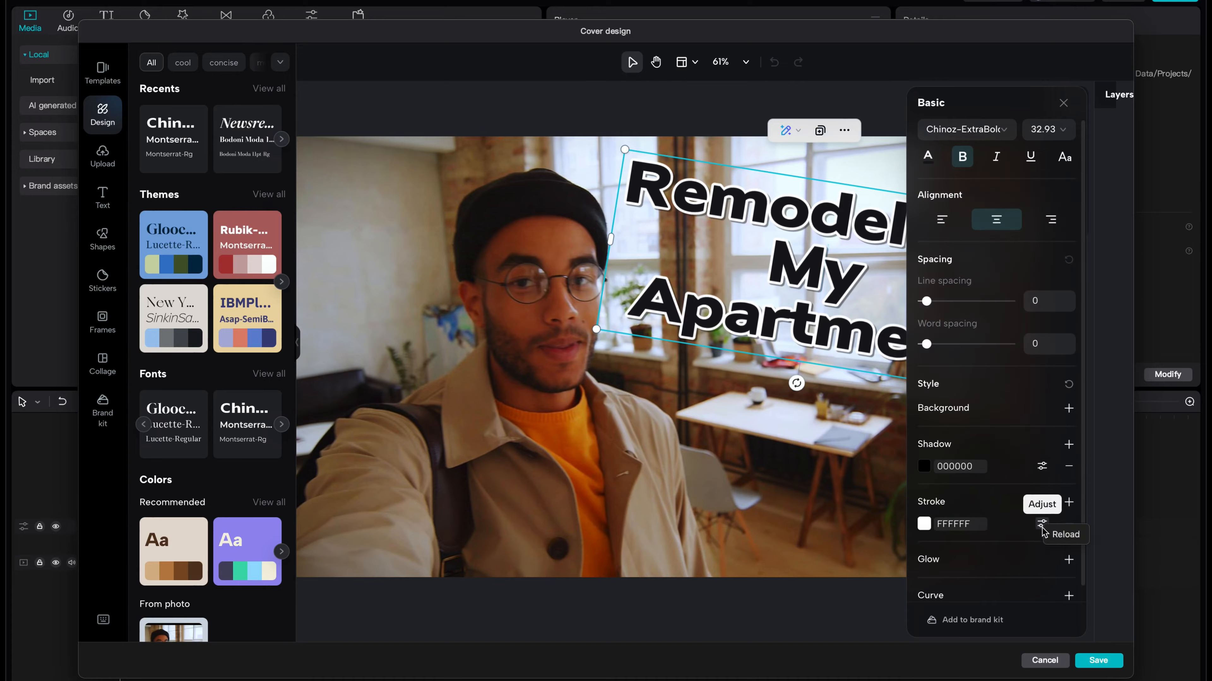
left_click(928, 157)
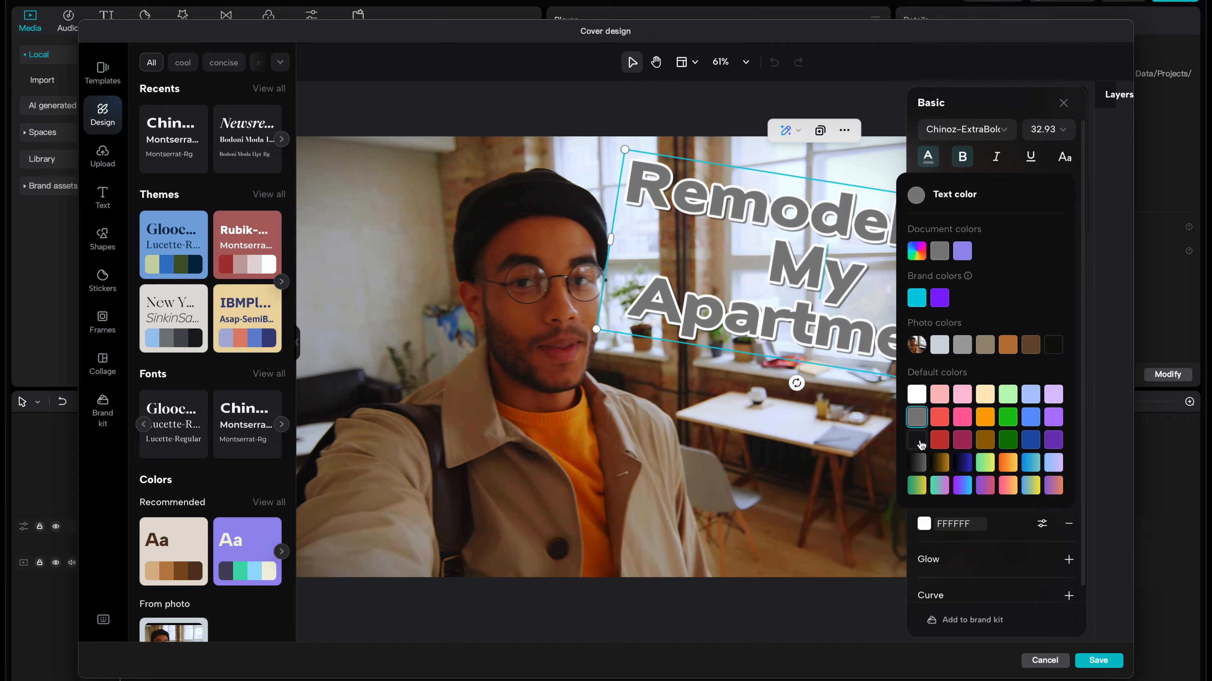
left_click(916, 394)
- Set the title's stroke colour to black and deselect the text
left_click(936, 524)
left_click(924, 524)
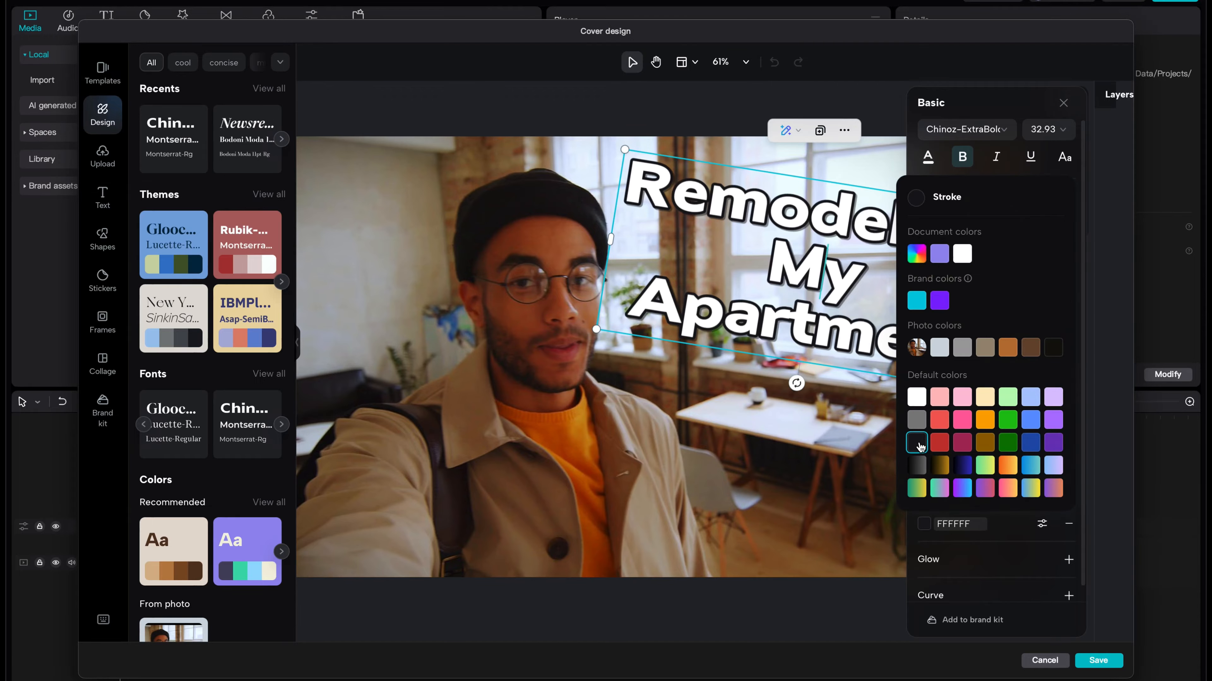
left_click(1068, 283)
left_click(315, 239)
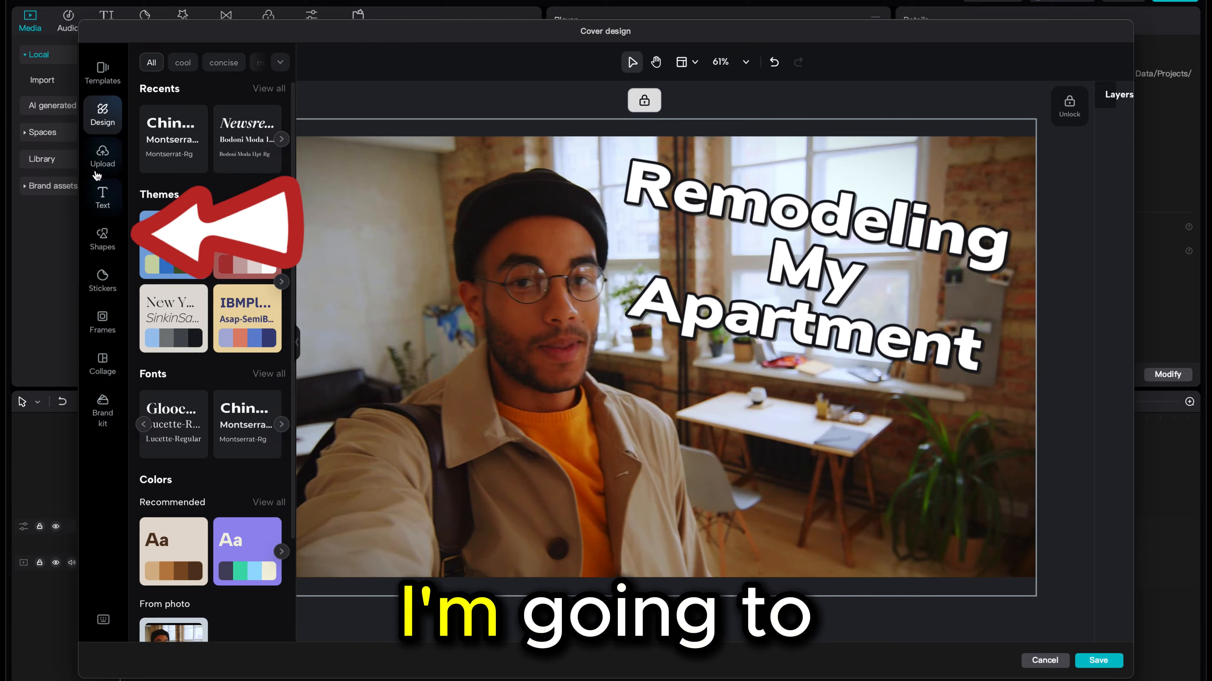
- Add a straight line shape and stretch it across the thumbnail's top edge
left_click(113, 245)
scroll(201, 238, "down", 1)
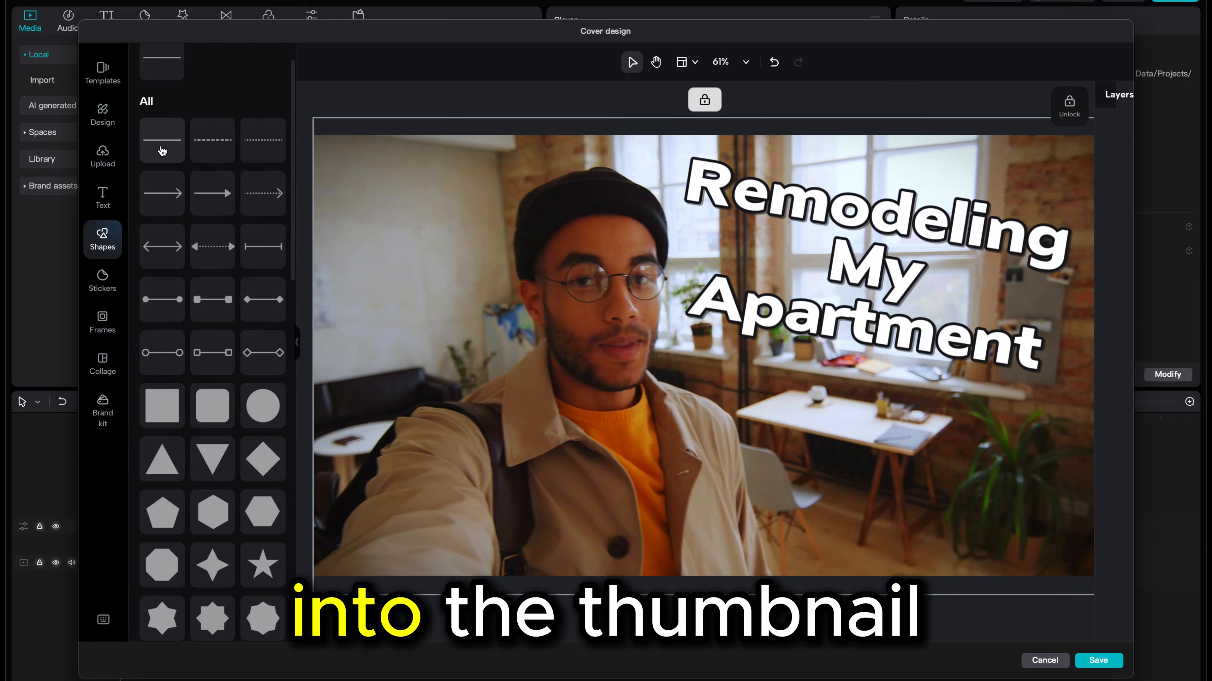
left_click(162, 150)
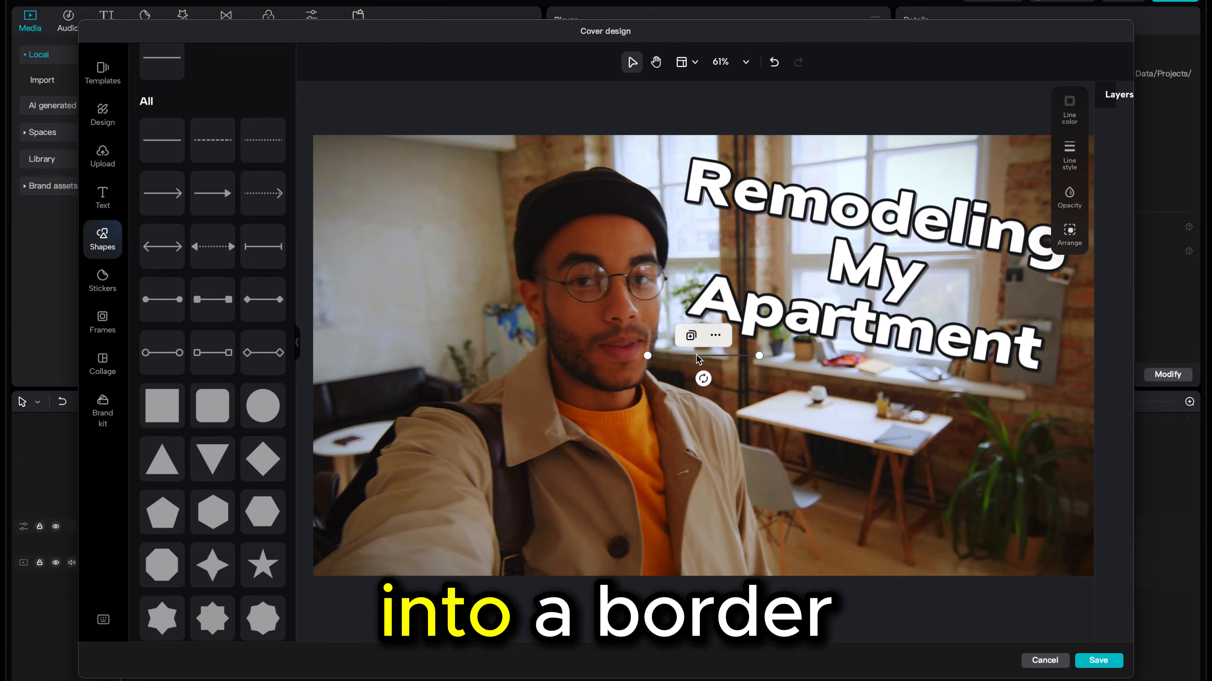
left_click_drag(696, 358, 943, 148)
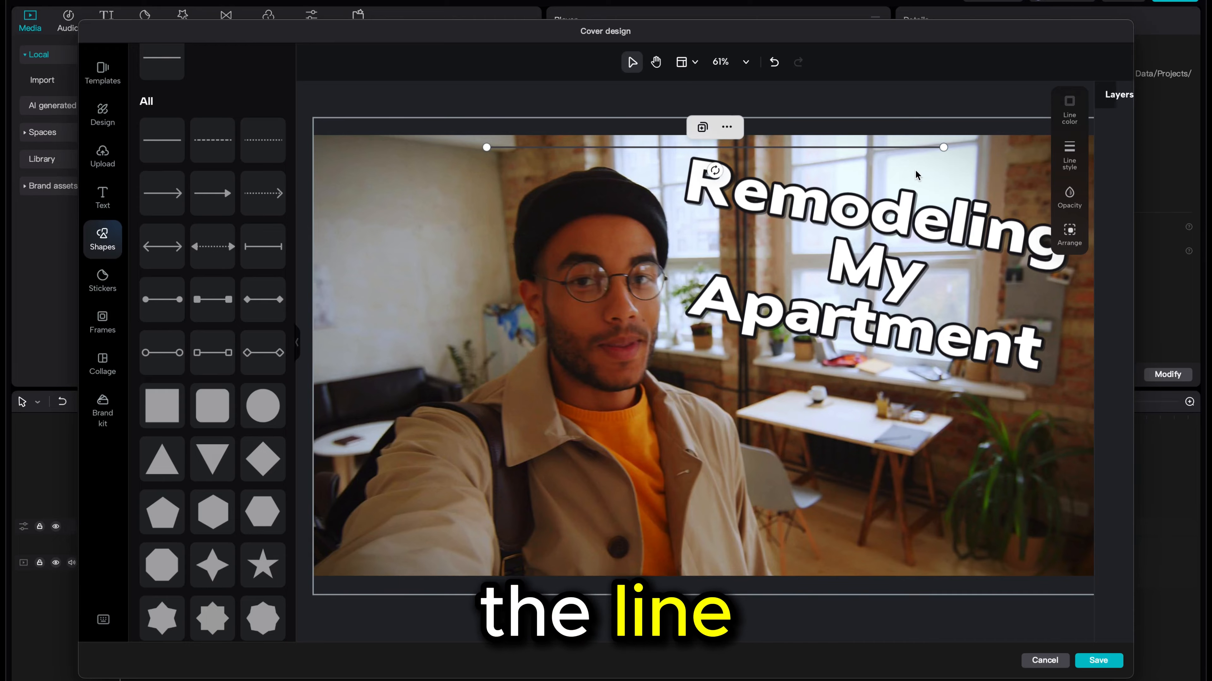
left_click_drag(1096, 152, 1095, 151)
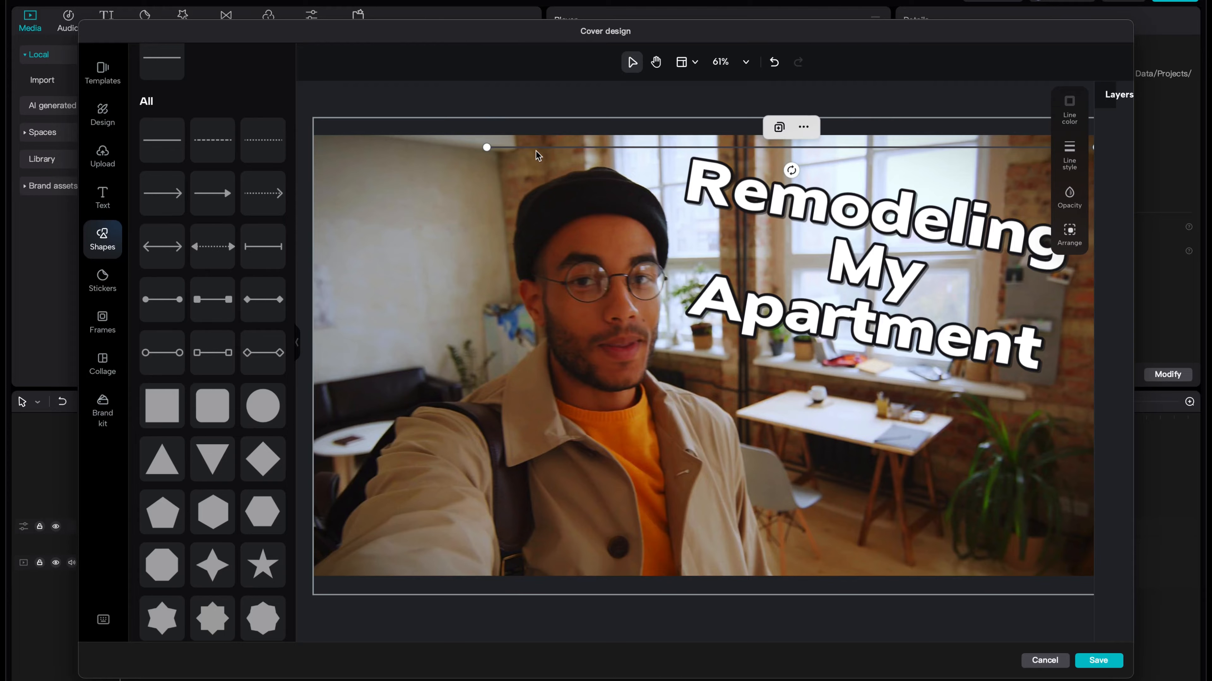
left_click_drag(486, 148, 316, 152)
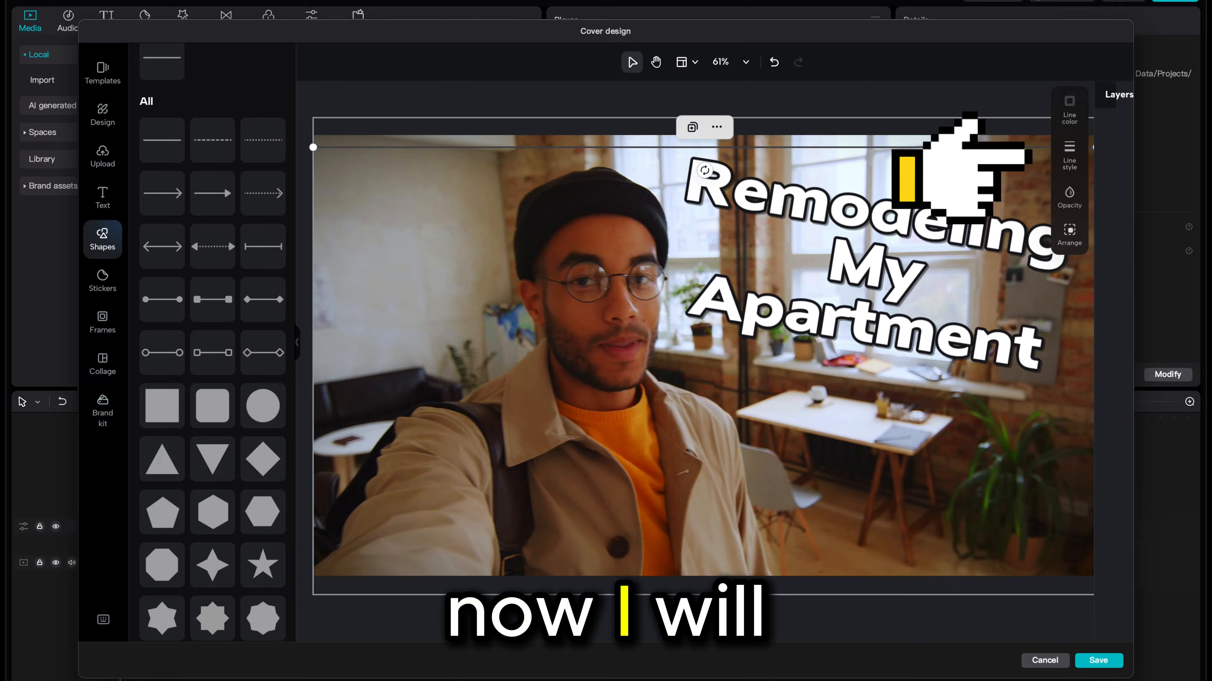
- Thicken the top line using its line width and set its line colour to green
left_click(1067, 156)
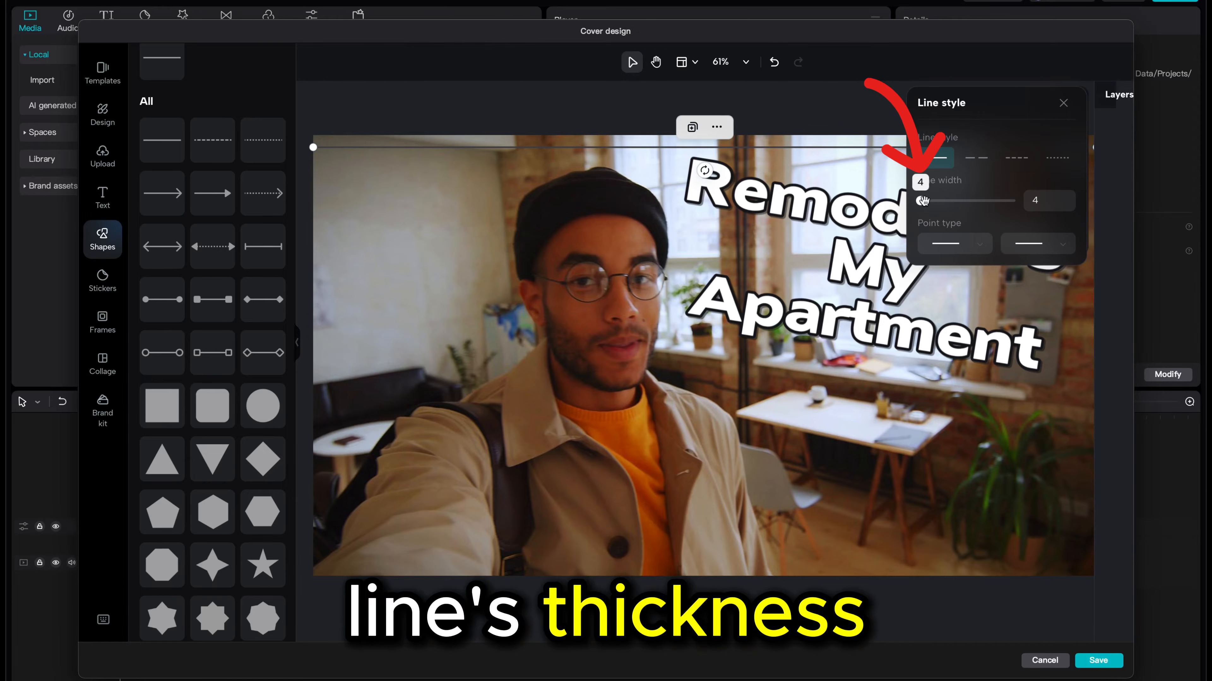
left_click_drag(923, 201, 947, 203)
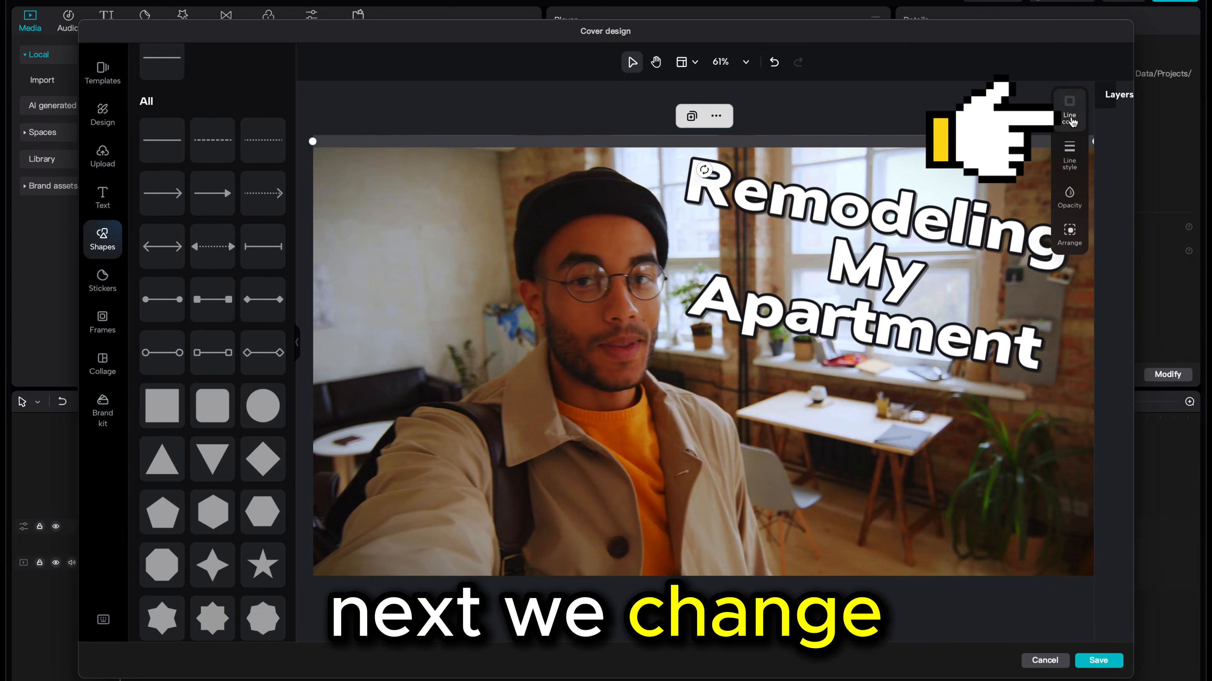
left_click(1069, 121)
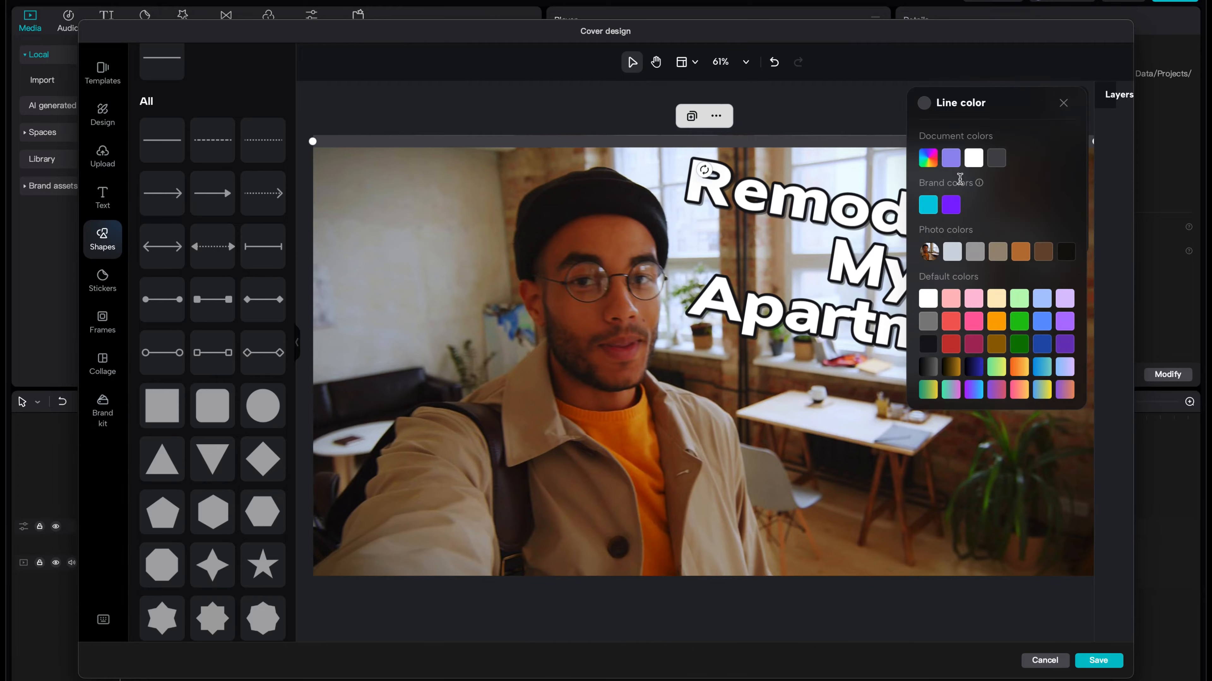
left_click(927, 299)
left_click(1017, 322)
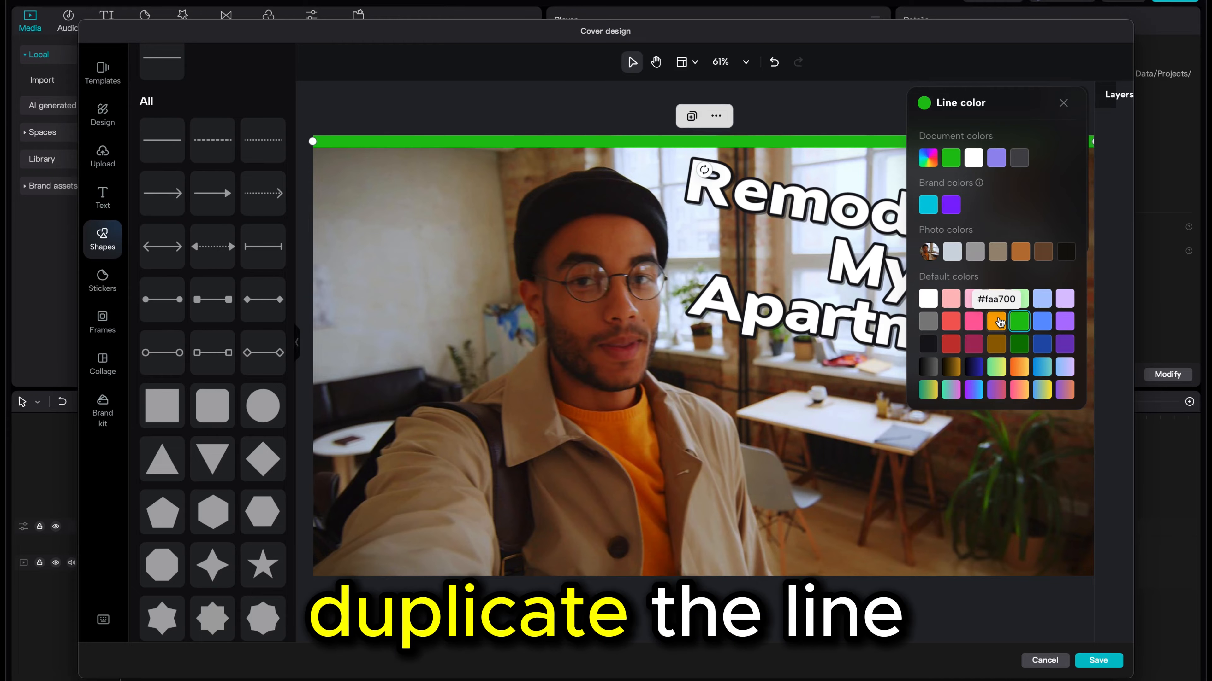
left_click(1062, 103)
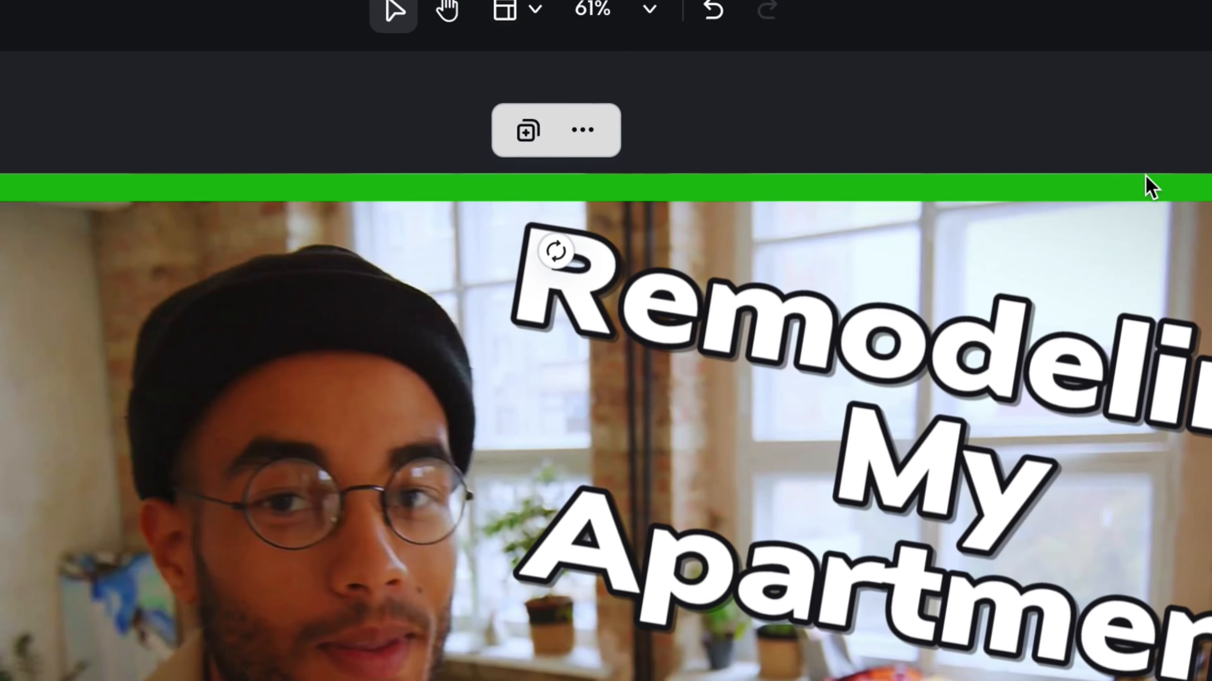
- Duplicate the green line and move the copy to the thumbnail's bottom edge
left_click(529, 134)
left_click_drag(690, 377, 549, 567)
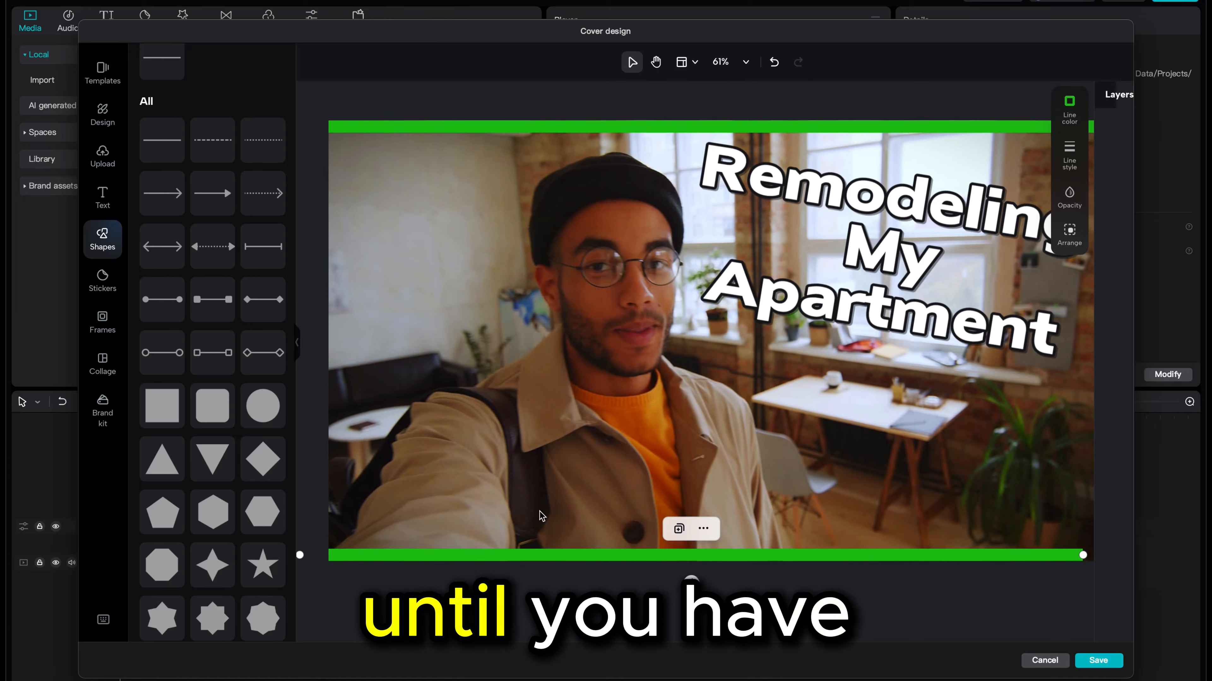
- Duplicate the line again, rotate the copy to 90°, and place vertical lines along the side edges to close the border
left_click(679, 534)
left_click_drag(709, 370, 473, 358)
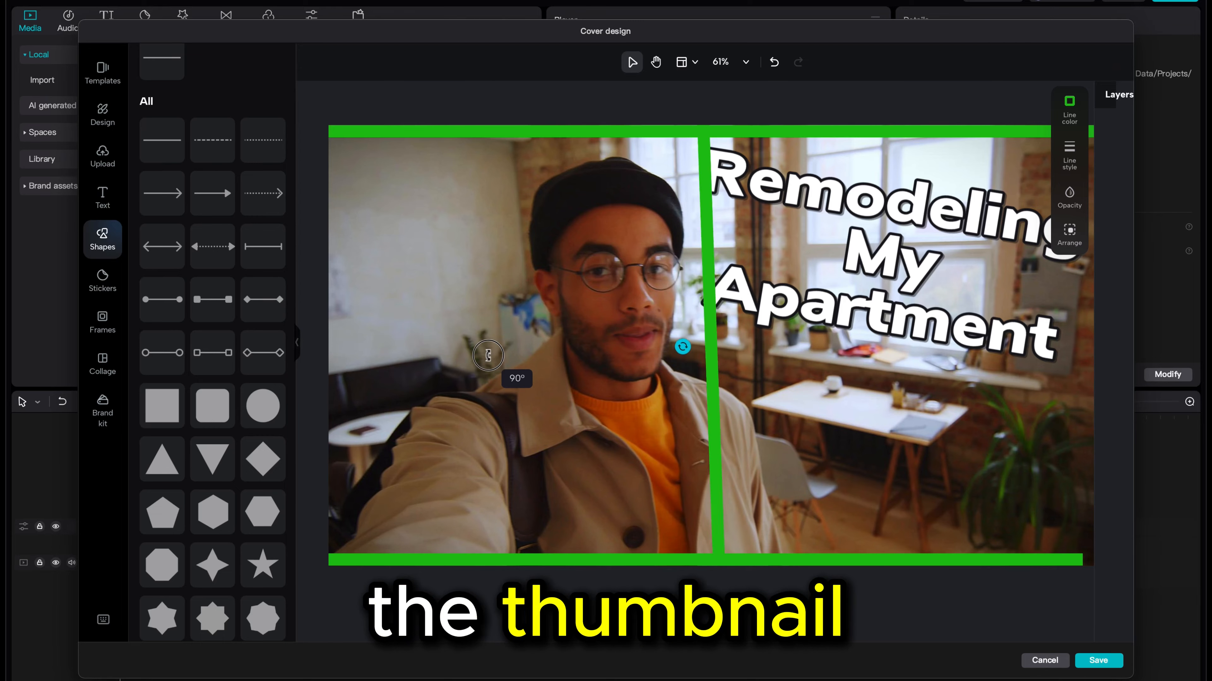
left_click_drag(703, 334, 1089, 309)
left_click(323, 100)
- Select the 'Remodeling My Apartment' title and bring it to the front layer
left_click_drag(912, 222, 922, 204)
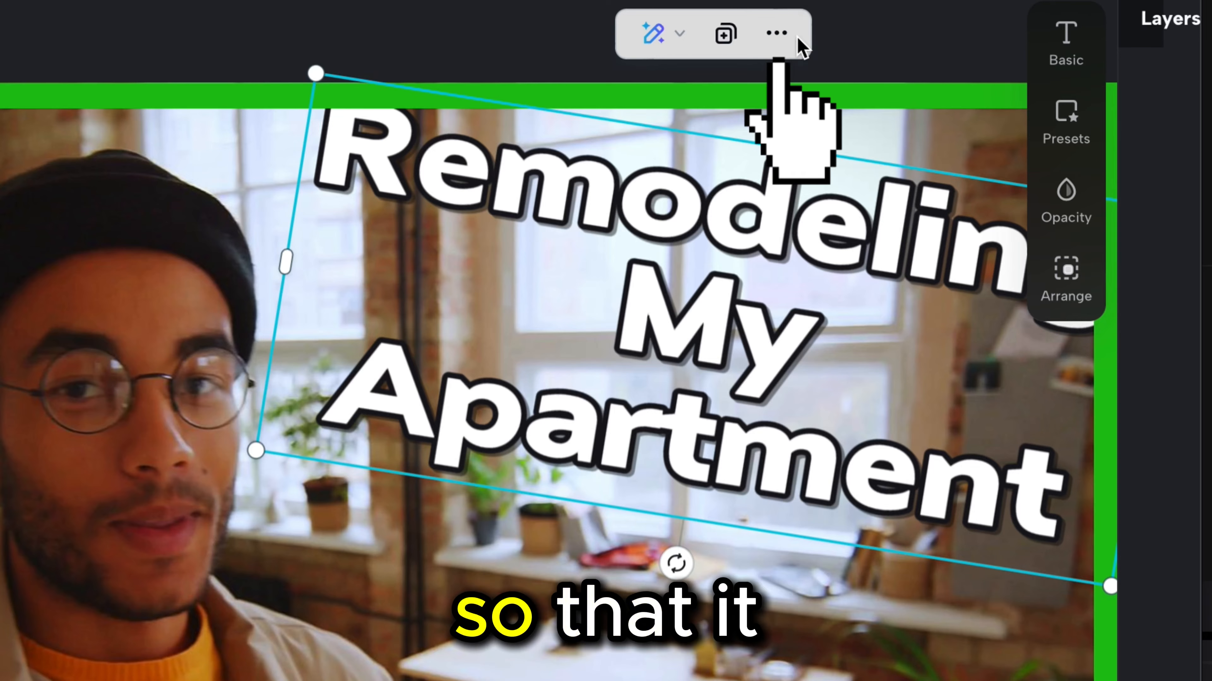
left_click(776, 33)
mouse_move(847, 329)
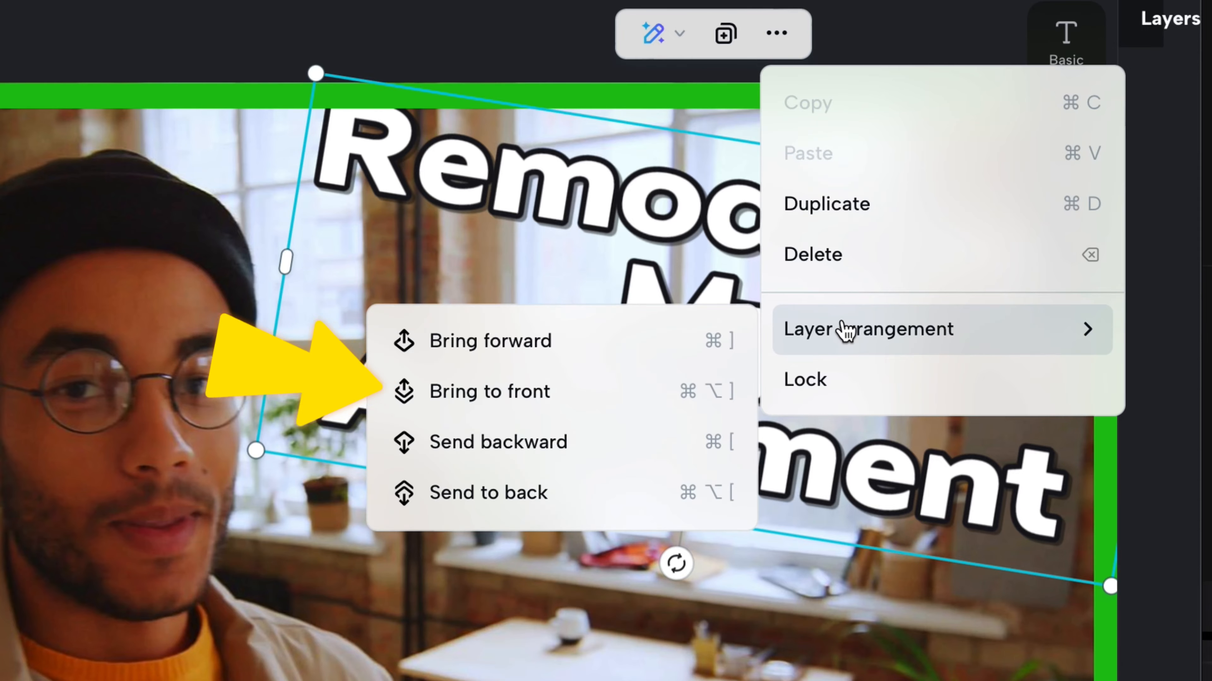
left_click(550, 403)
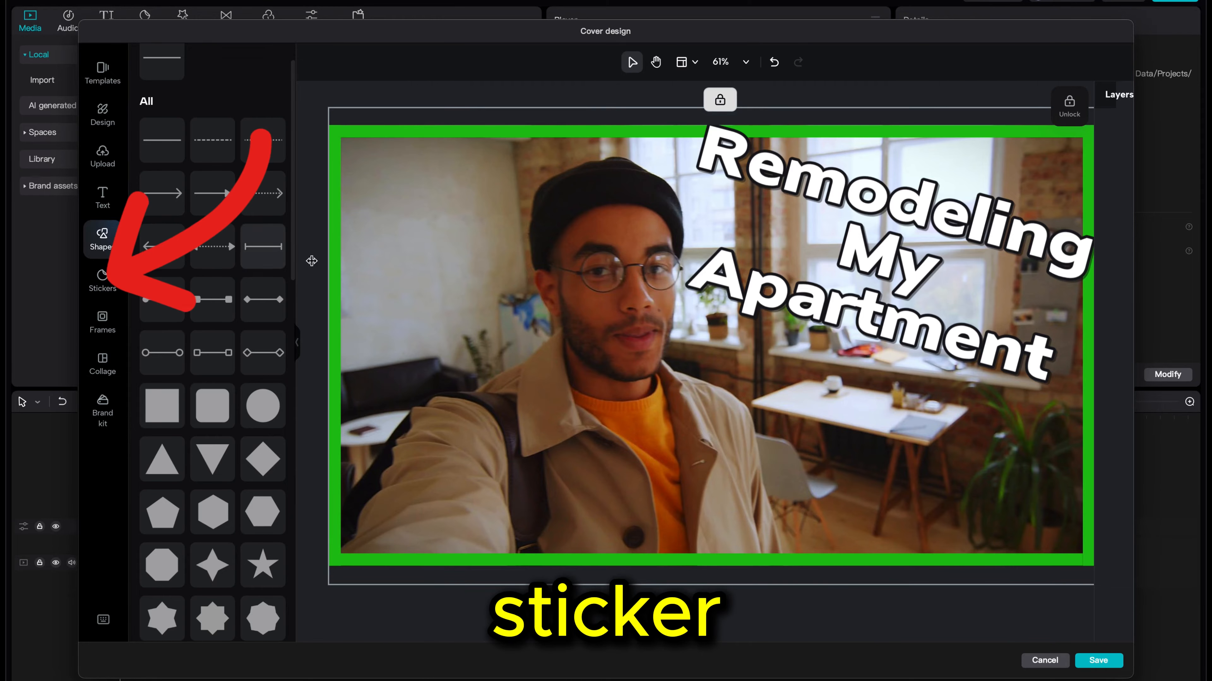
- Add the yellow arrow sticker from the Shape IV pack, resize it and rotate it to point toward the title
left_click(103, 280)
scroll(207, 263, "down", 2)
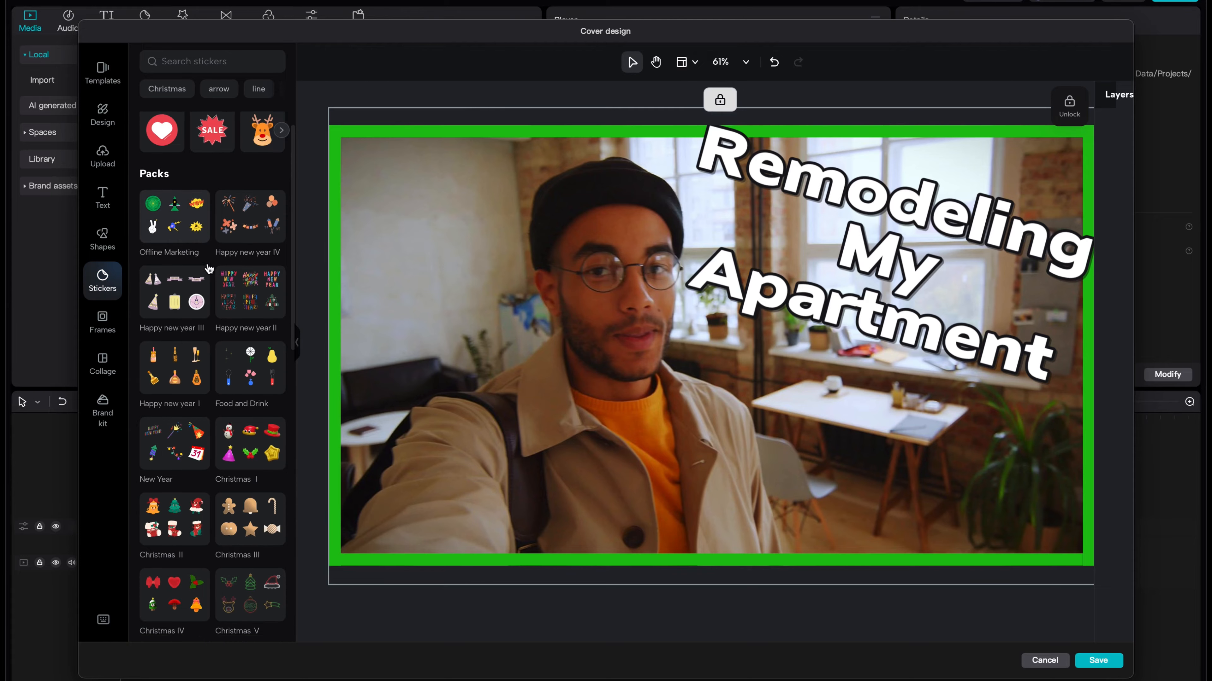
scroll(207, 268, "down", 10)
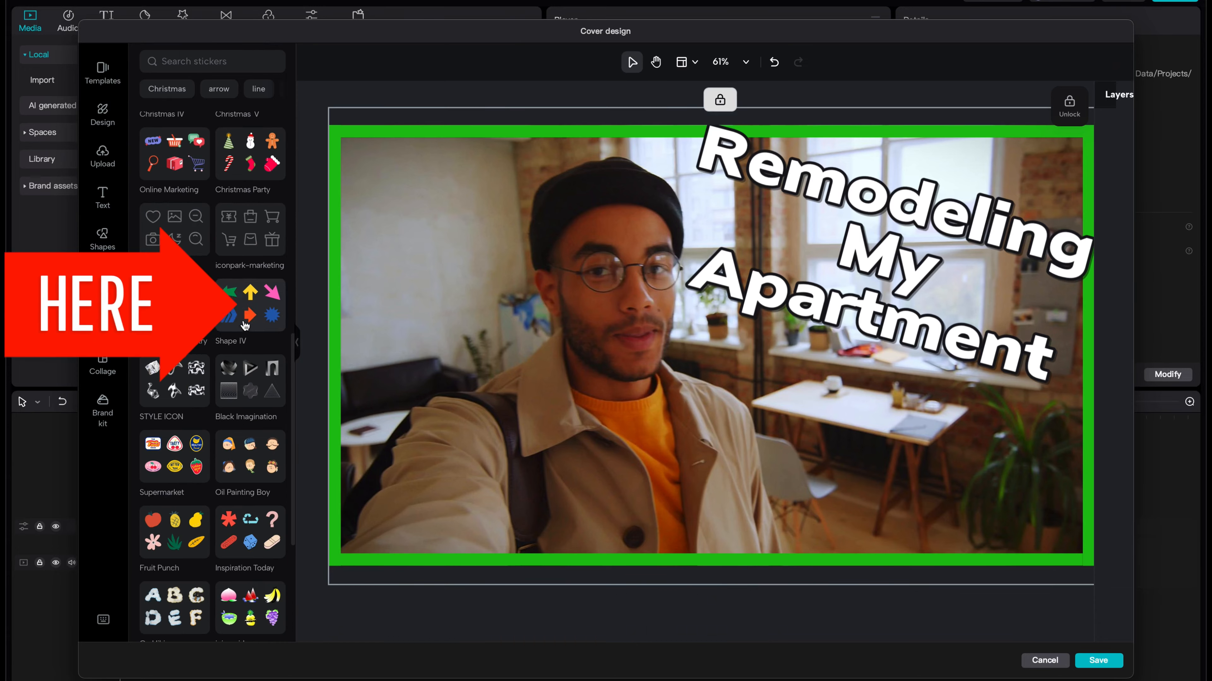
left_click(217, 290)
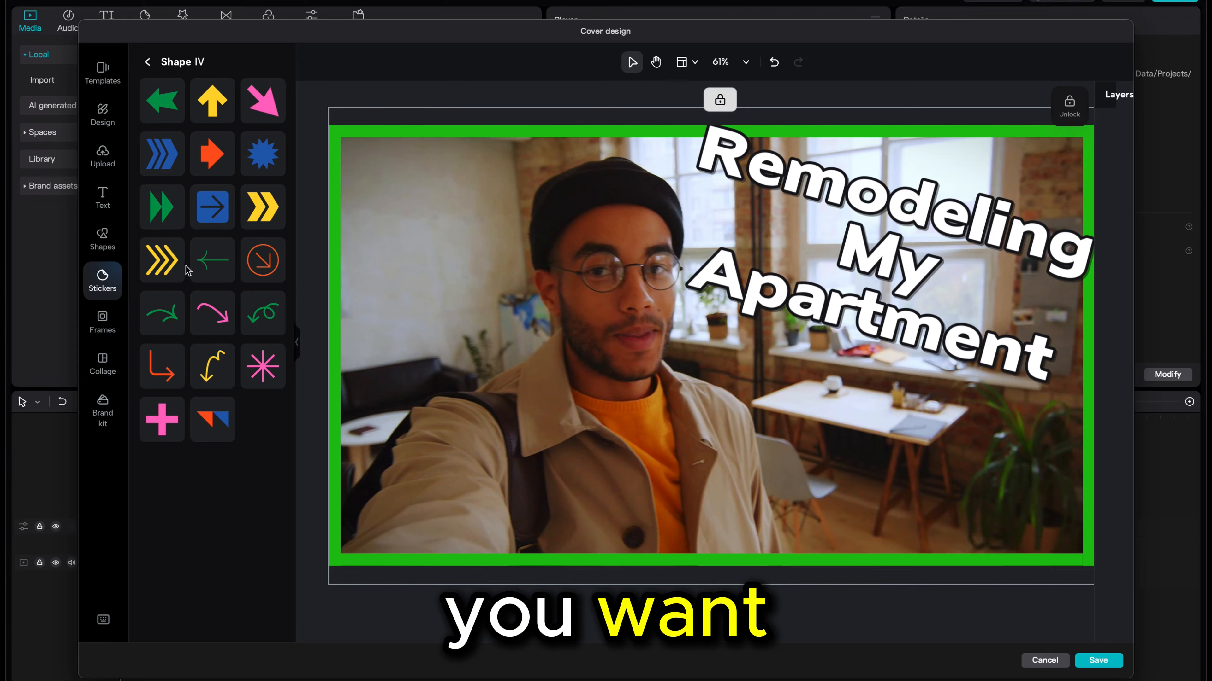
left_click(224, 113)
left_click_drag(717, 377, 811, 465)
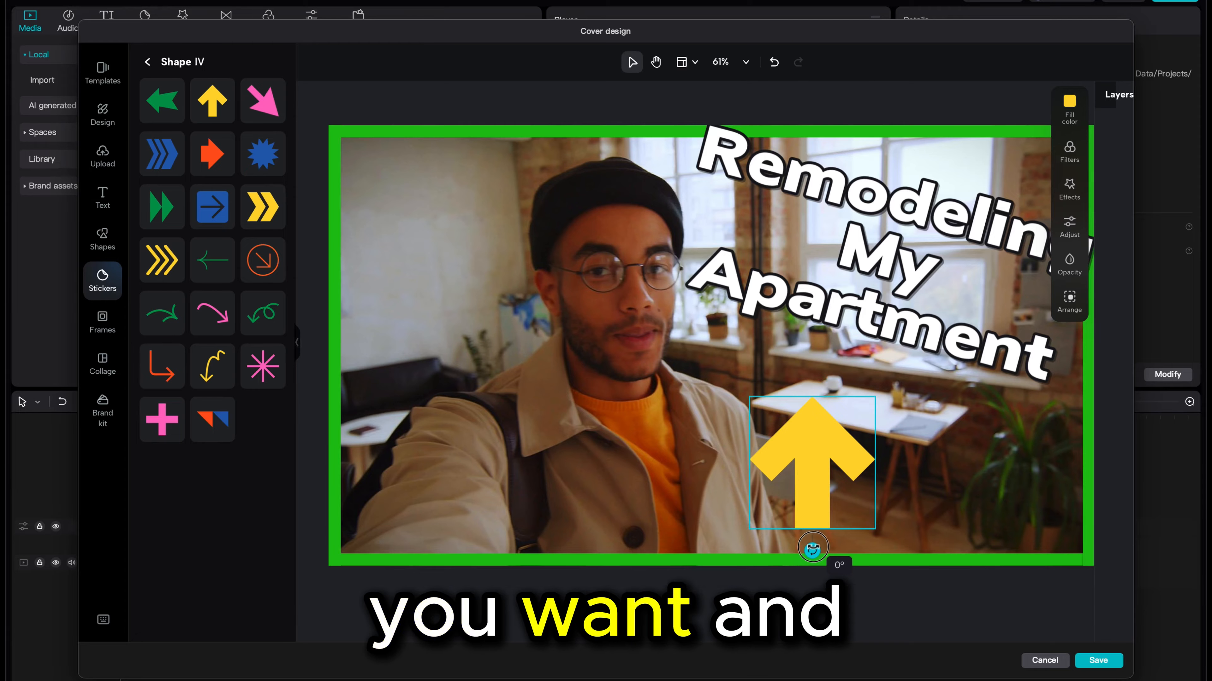
left_click_drag(812, 548, 728, 476)
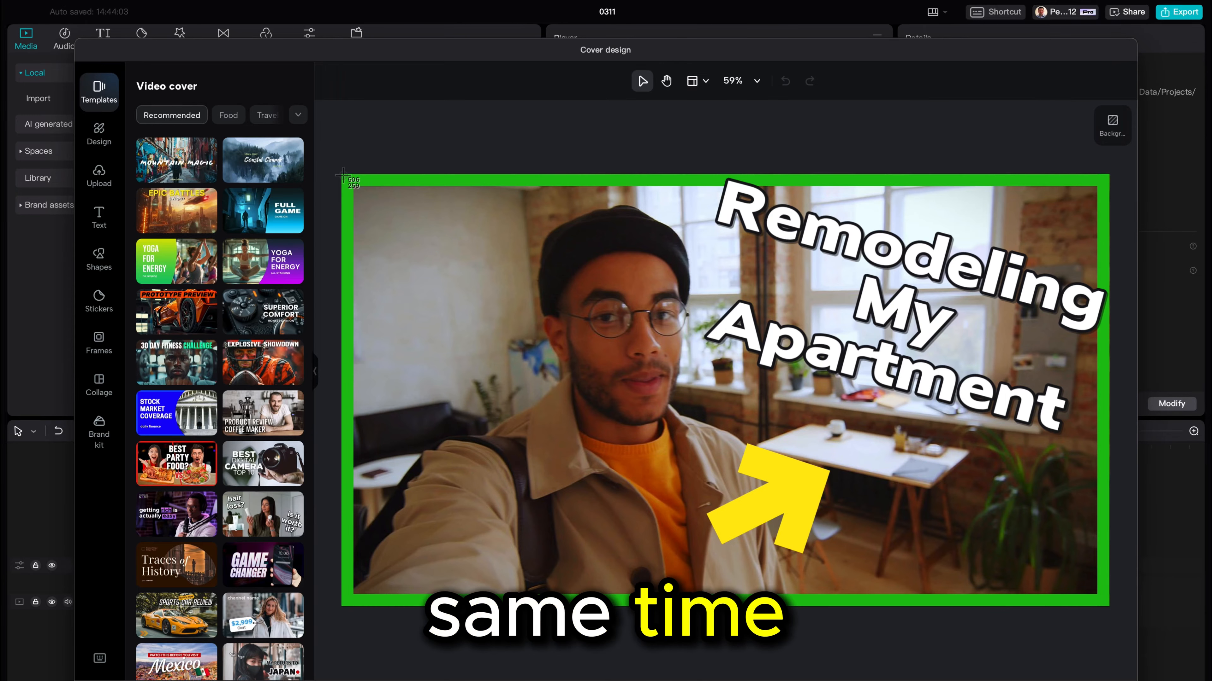
- Drag a selection box over the whole cover to select all its elements
left_click_drag(358, 178, 1056, 448)
left_click_drag(1072, 486, 1108, 607)
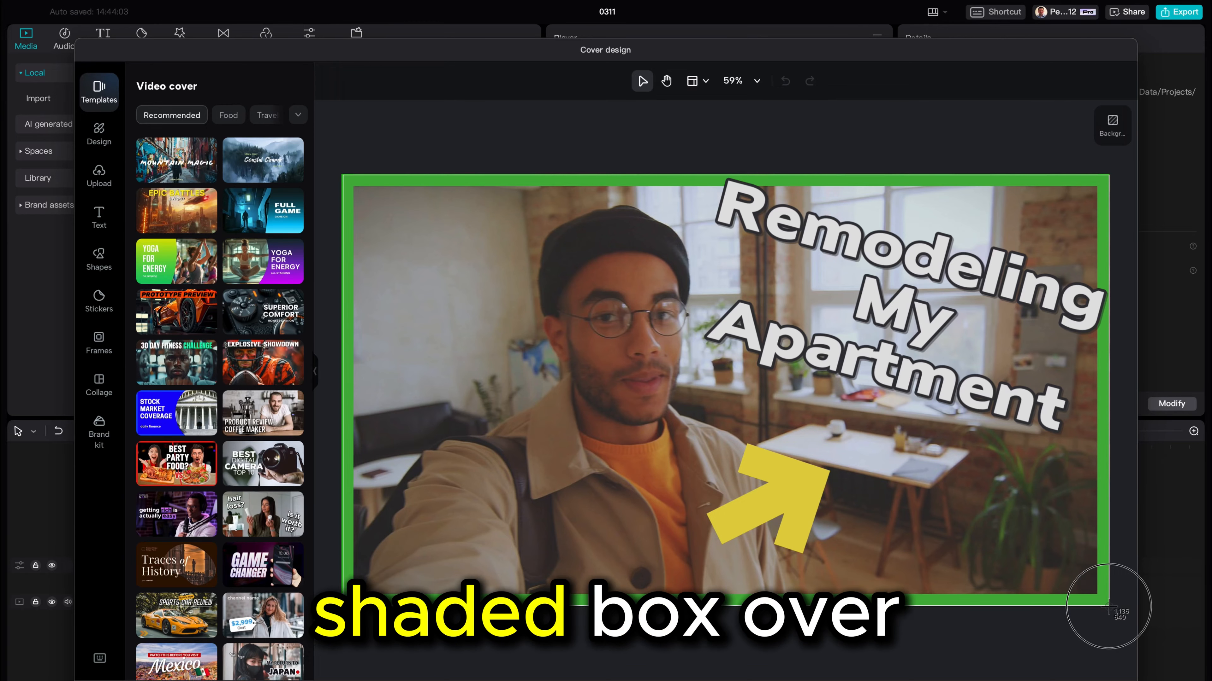
left_click_drag(1108, 607, 1108, 606)
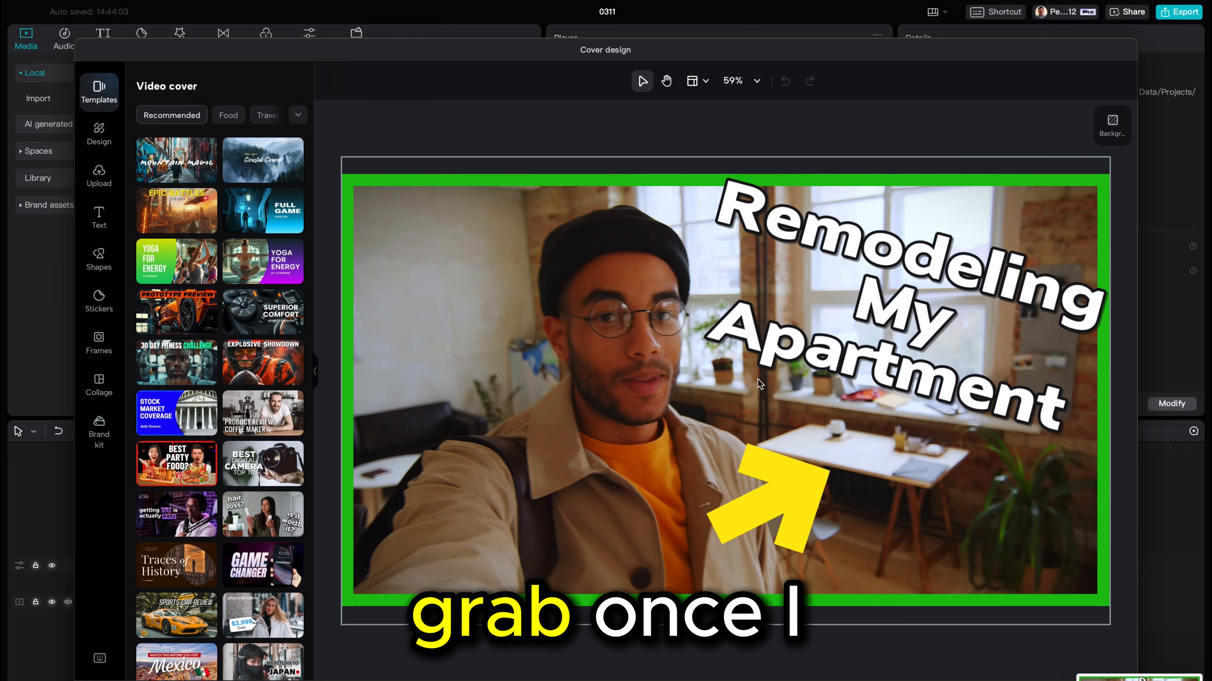